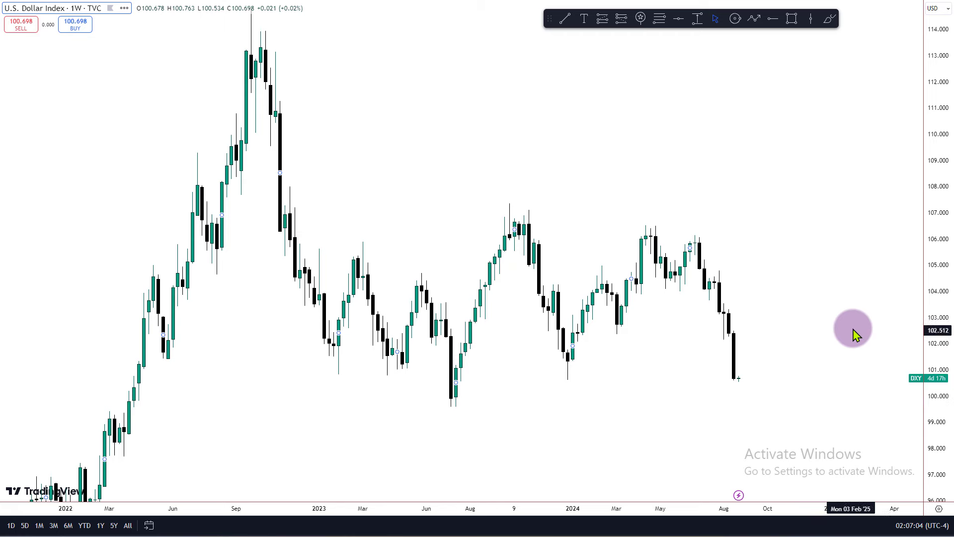
# - Switch the DXY chart to monthly candles (1M) and squeeze the price scale to fit them
pyautogui.moveTo(942, 172); pyautogui.dragTo(931, 264)
pyautogui.moveTo(776, 271); pyautogui.dragTo(765, 315)
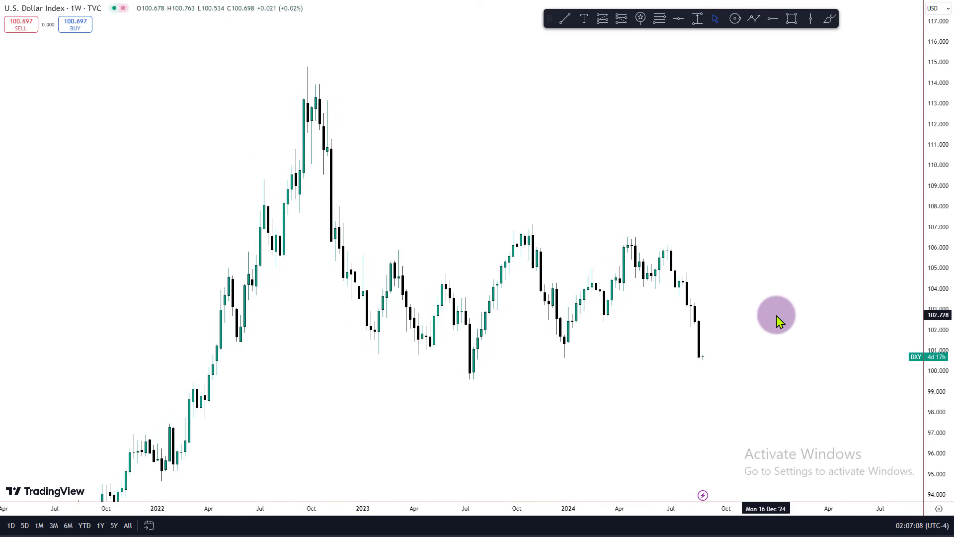
pyautogui.moveTo(938, 256); pyautogui.dragTo(871, 324)
pyautogui.scroll(-3, 873, 330)
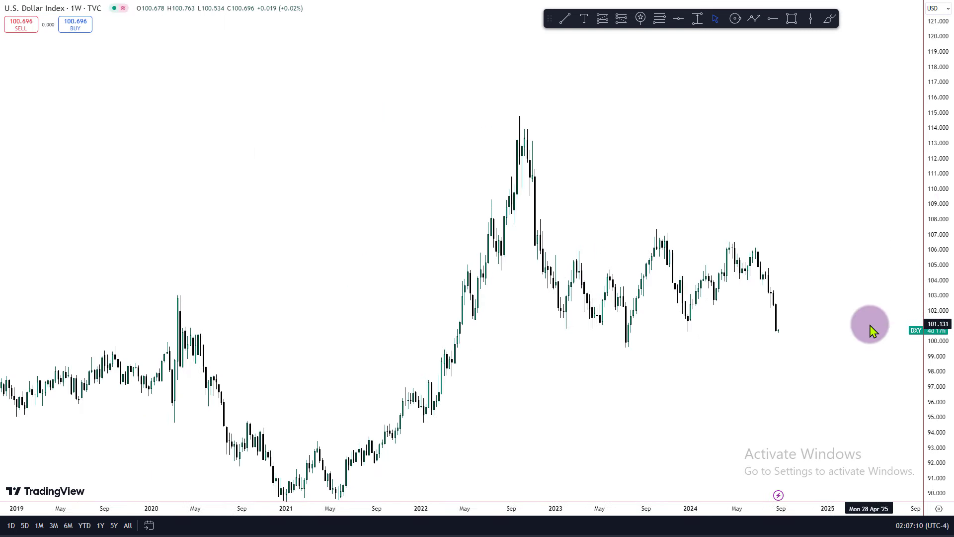
pyautogui.moveTo(865, 381); pyautogui.dragTo(810, 315)
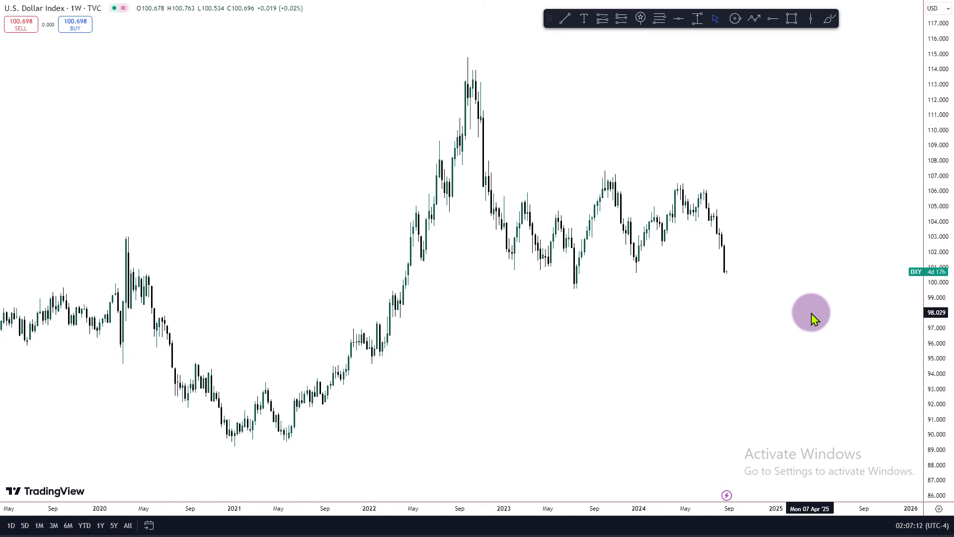
pyautogui.scroll(-3, 812, 312)
pyautogui.scroll(-3, 812, 315)
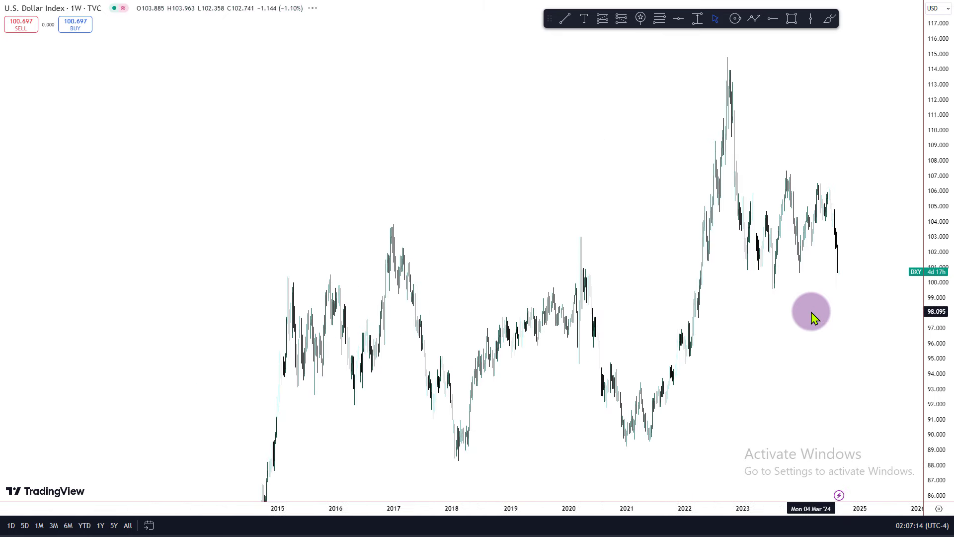
pyautogui.scroll(4, 785, 323)
pyautogui.write('1M')
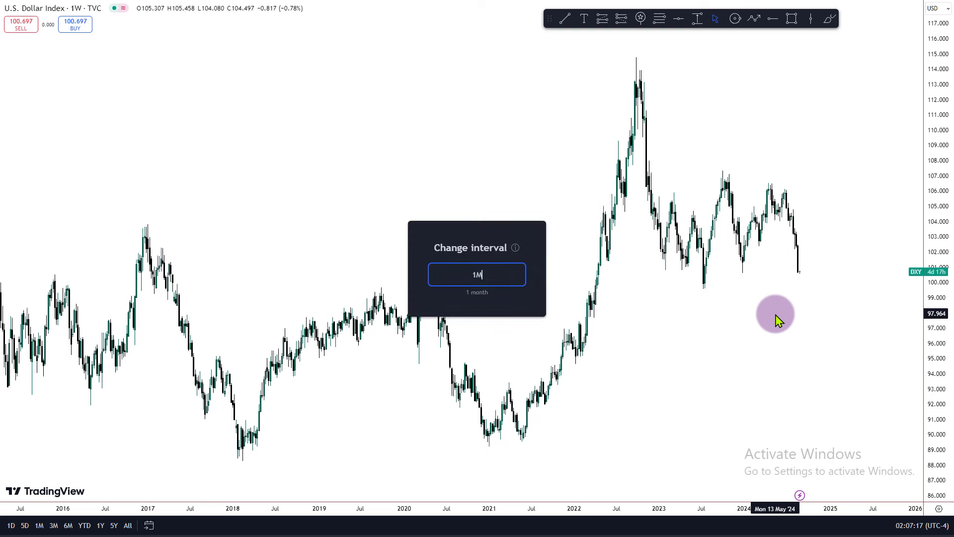
pyautogui.press('Return')
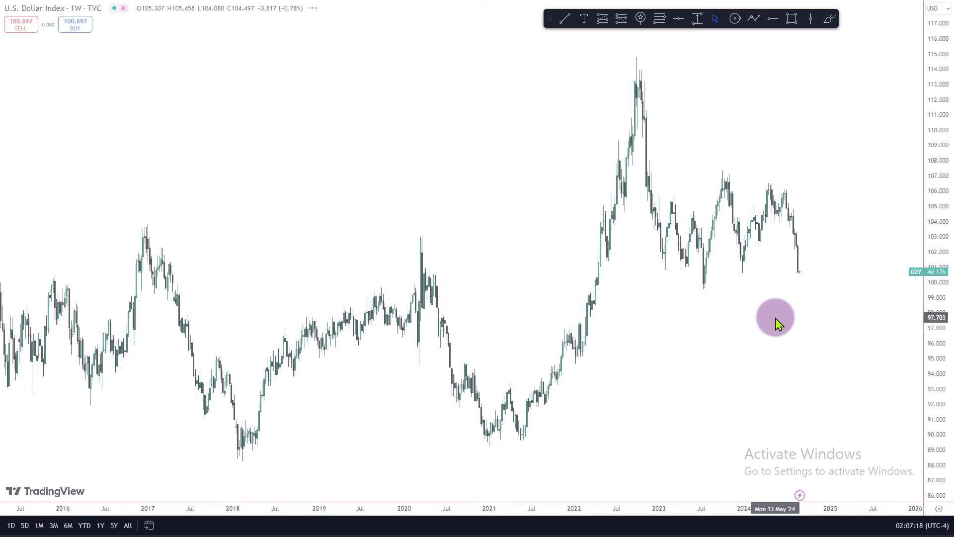
pyautogui.moveTo(924, 184); pyautogui.dragTo(931, 312)
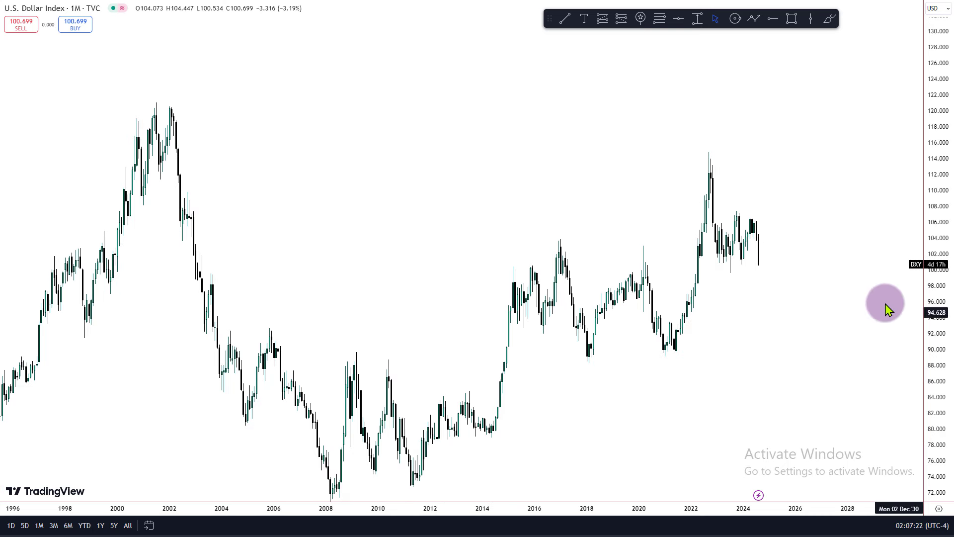
# - Draw a horizontal resistance line at about 113.5 across the 2022 highs
pyautogui.click(772, 18)
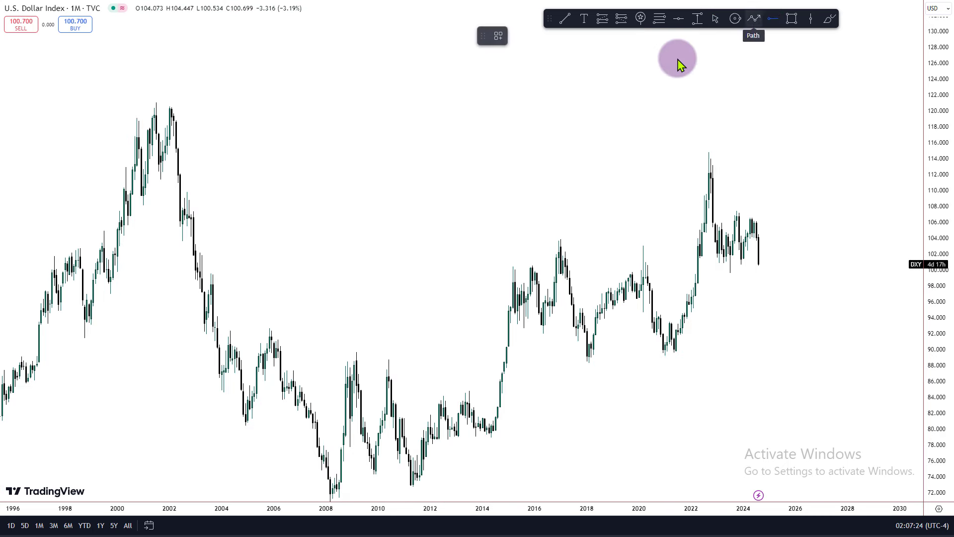
pyautogui.click(159, 166)
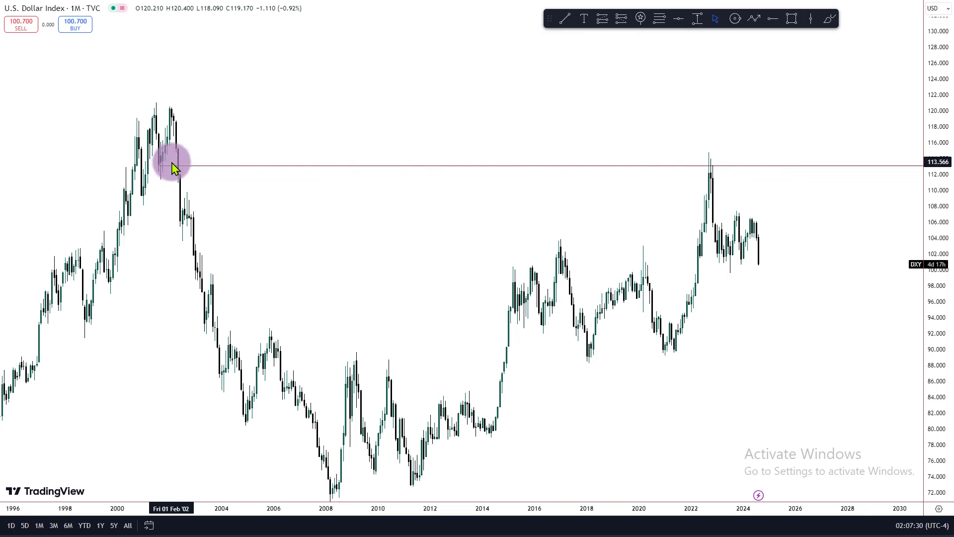
pyautogui.scroll(2, 786, 263)
pyautogui.moveTo(784, 277); pyautogui.dragTo(721, 260)
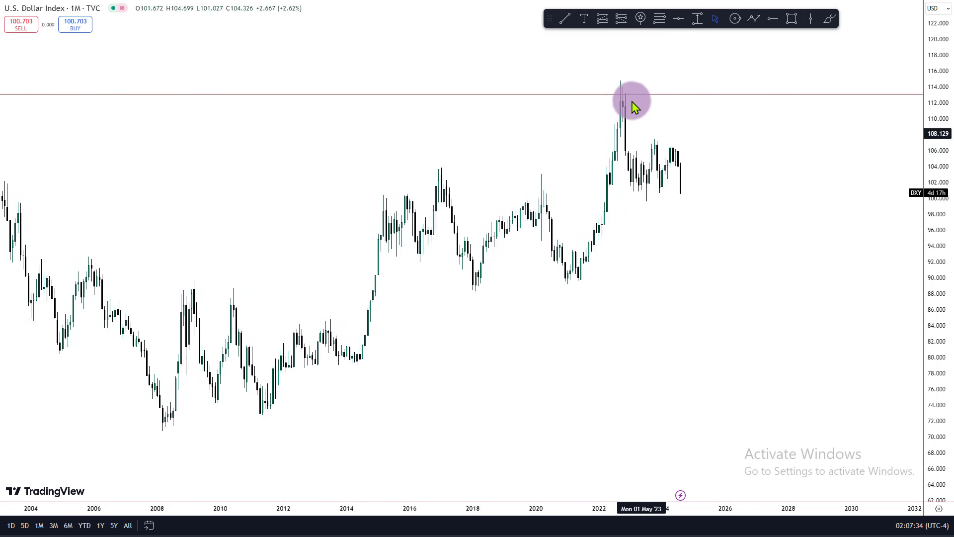
pyautogui.moveTo(946, 372); pyautogui.dragTo(577, 300)
pyautogui.scroll(2, 588, 259)
pyautogui.scroll(1, 595, 245)
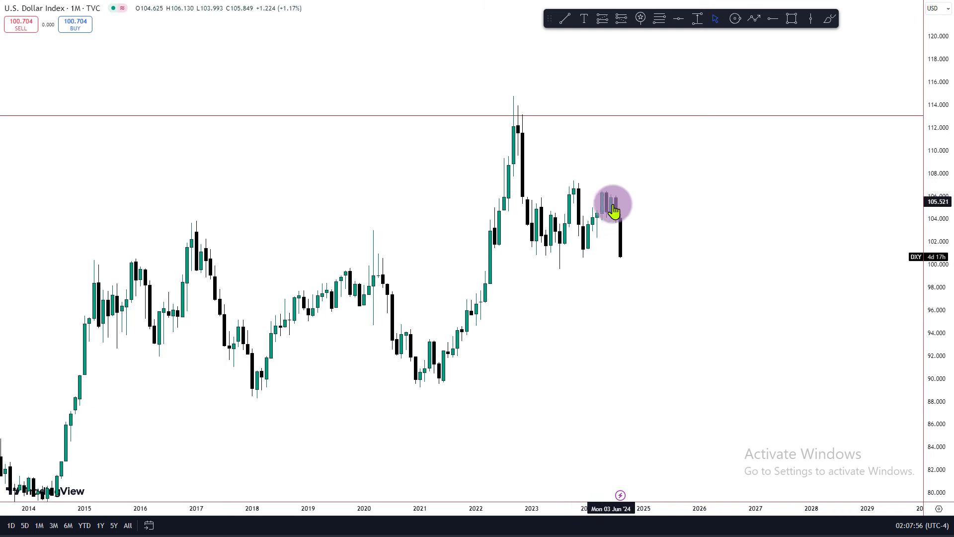
pyautogui.scroll(2, 613, 204)
pyautogui.moveTo(939, 364); pyautogui.dragTo(863, 261)
pyautogui.scroll(1, 812, 254)
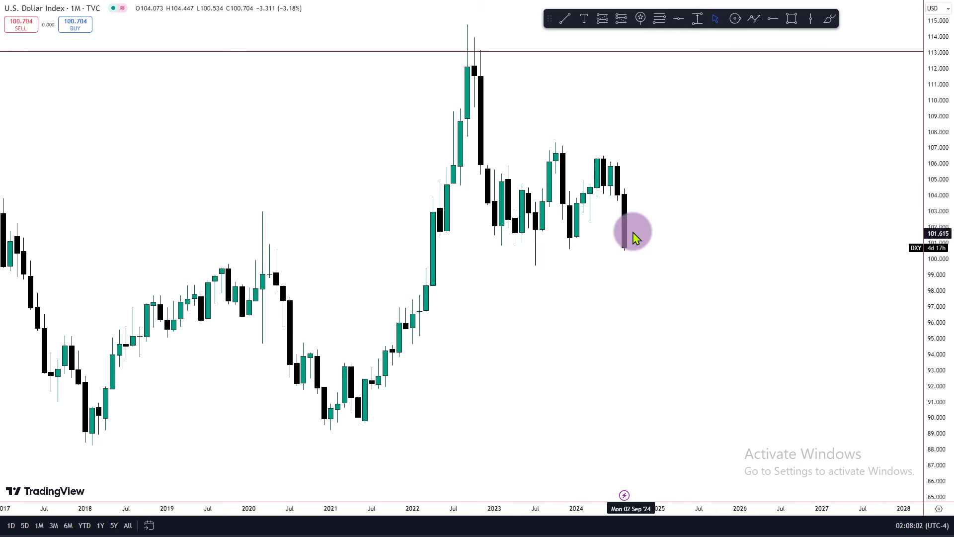
# - Add horizontal rays at the Dec '23 and Aug '23 lows, nudging the second onto its candle
pyautogui.click(769, 19)
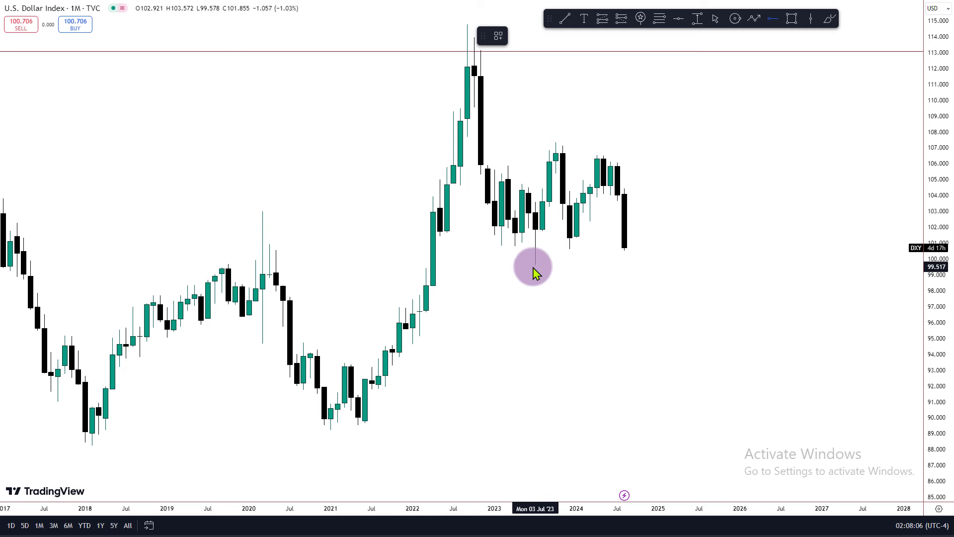
pyautogui.click(571, 249)
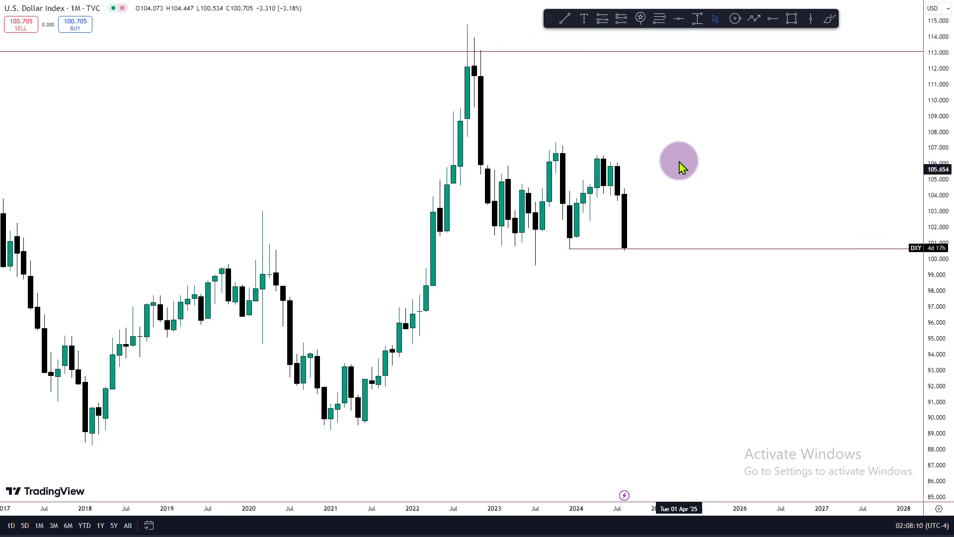
pyautogui.click(771, 19)
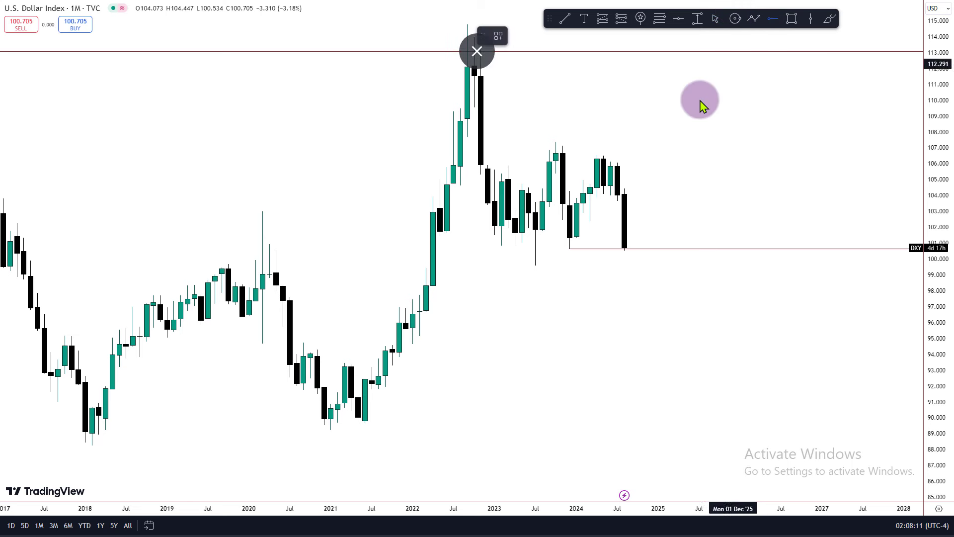
pyautogui.click(536, 264)
pyautogui.click(550, 264)
pyautogui.moveTo(550, 264); pyautogui.dragTo(462, 297)
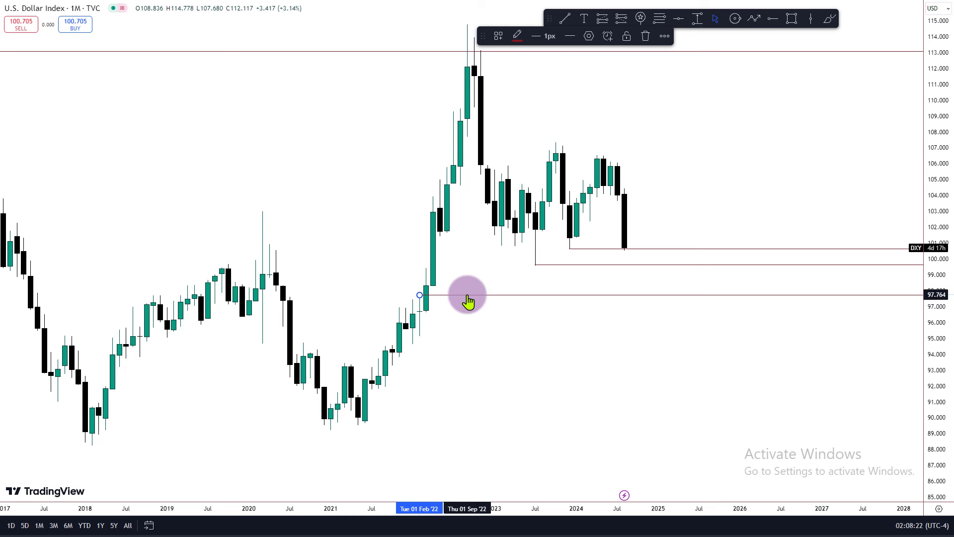
pyautogui.moveTo(469, 298); pyautogui.dragTo(484, 281)
pyautogui.click(603, 199)
# - Add a horizontal ray at 93.349 on the 2021 candle
pyautogui.click(773, 19)
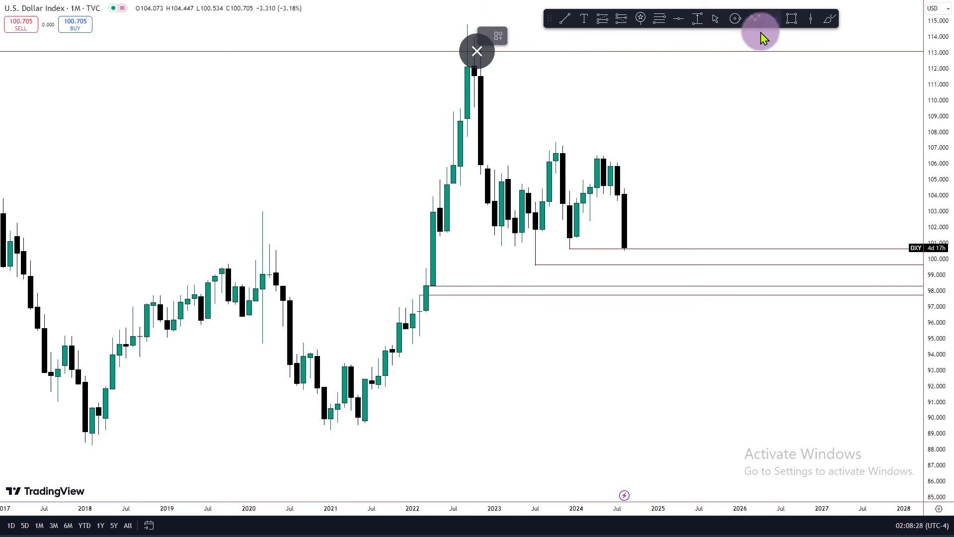
pyautogui.click(347, 366)
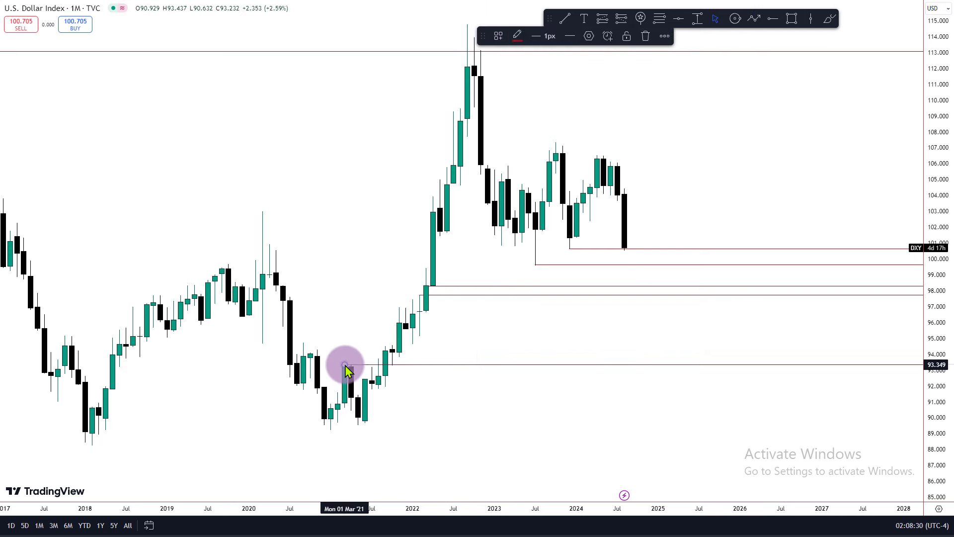
pyautogui.scroll(-2, 485, 367)
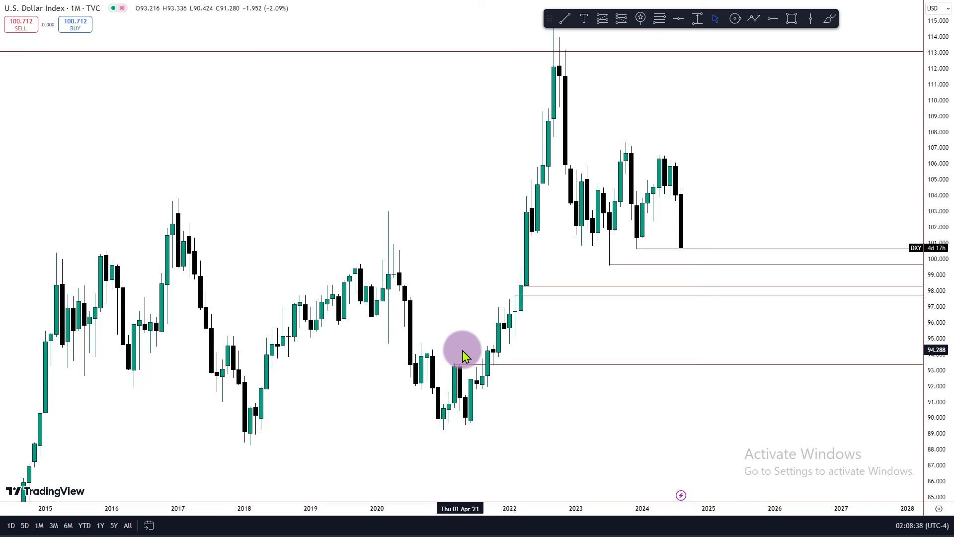
# - Switch DXY back to weekly (1W) and zoom in on recent candles near the 100.6 ray
pyautogui.write('1W')
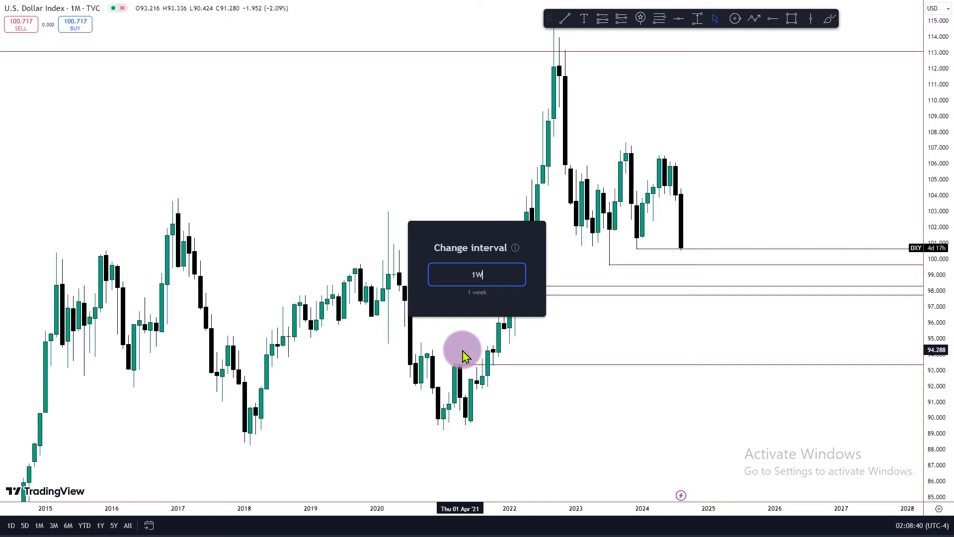
pyautogui.press('Return')
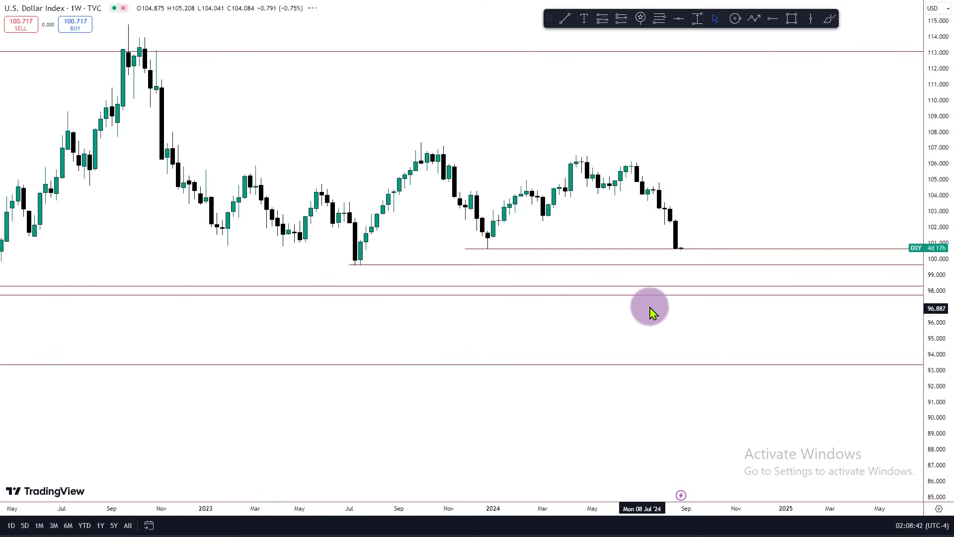
pyautogui.moveTo(937, 401); pyautogui.dragTo(937, 301)
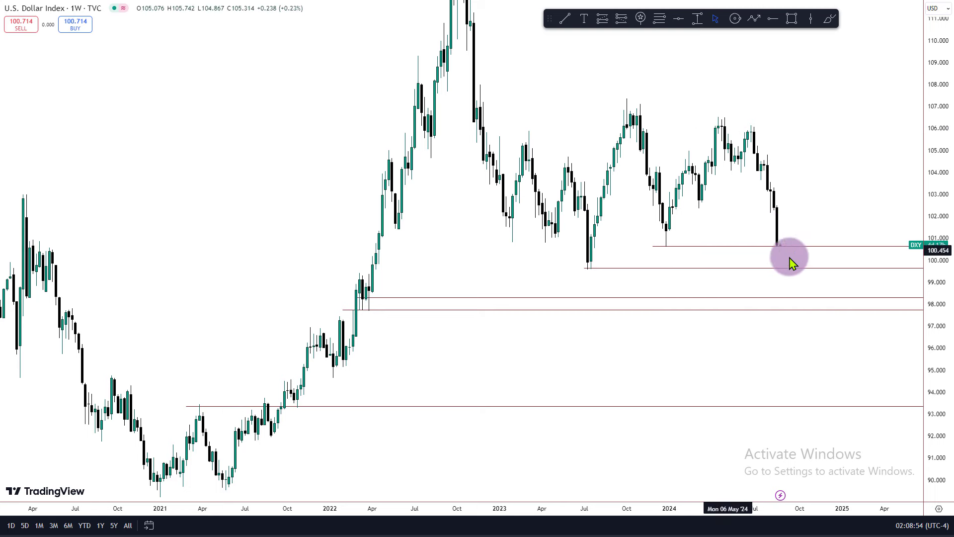
pyautogui.moveTo(940, 303); pyautogui.dragTo(951, 328)
pyautogui.scroll(4, 792, 238)
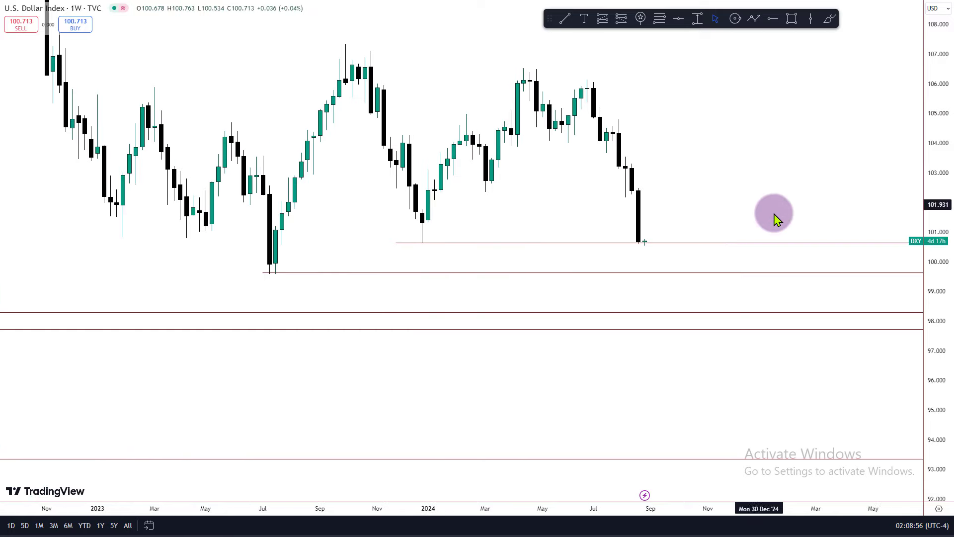
pyautogui.moveTo(938, 380); pyautogui.dragTo(888, 228)
pyautogui.scroll(1, 845, 214)
pyautogui.moveTo(760, 147); pyautogui.dragTo(754, 258)
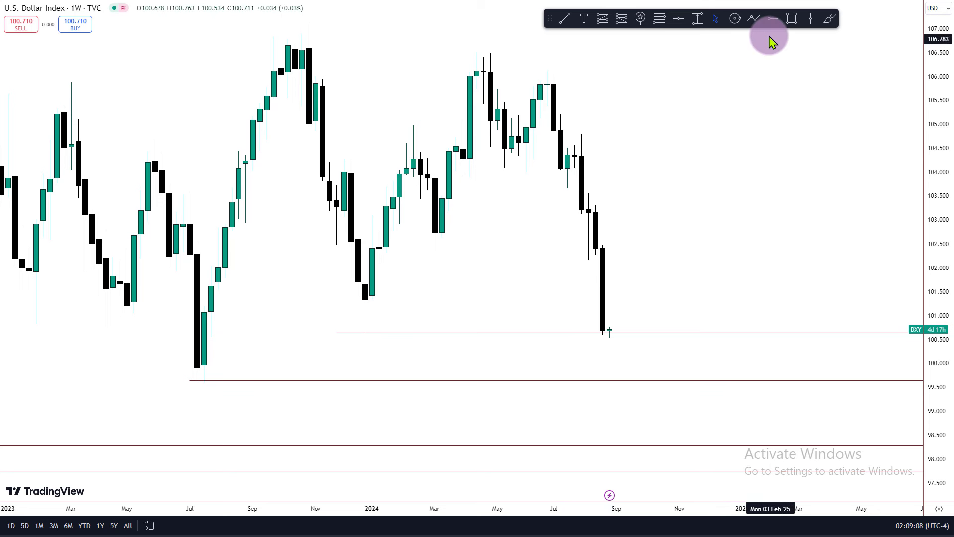
# - Add a horizontal ray at about 103.57, moved down from a July candle near 104.2
pyautogui.click(773, 19)
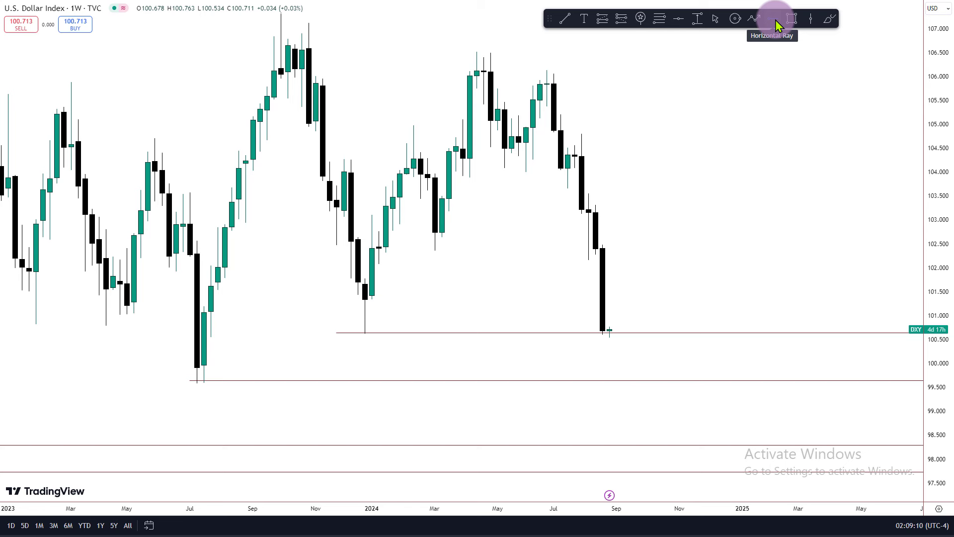
pyautogui.click(575, 167)
pyautogui.moveTo(631, 168); pyautogui.dragTo(639, 198)
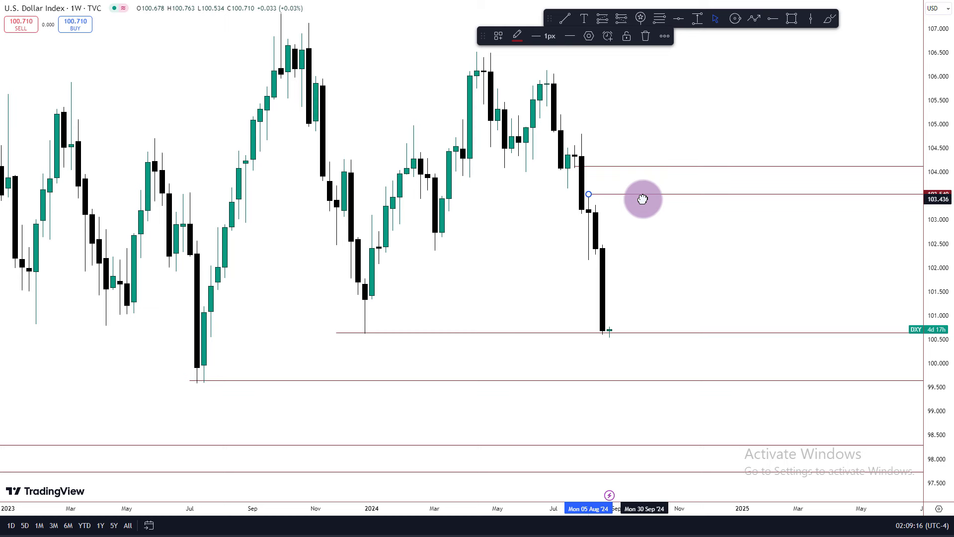
pyautogui.click(627, 207)
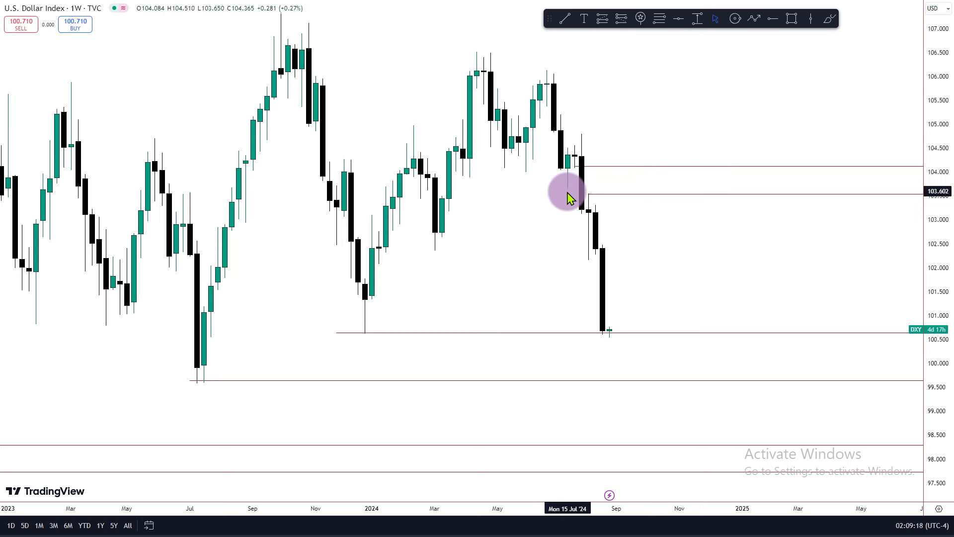
pyautogui.scroll(2, 653, 318)
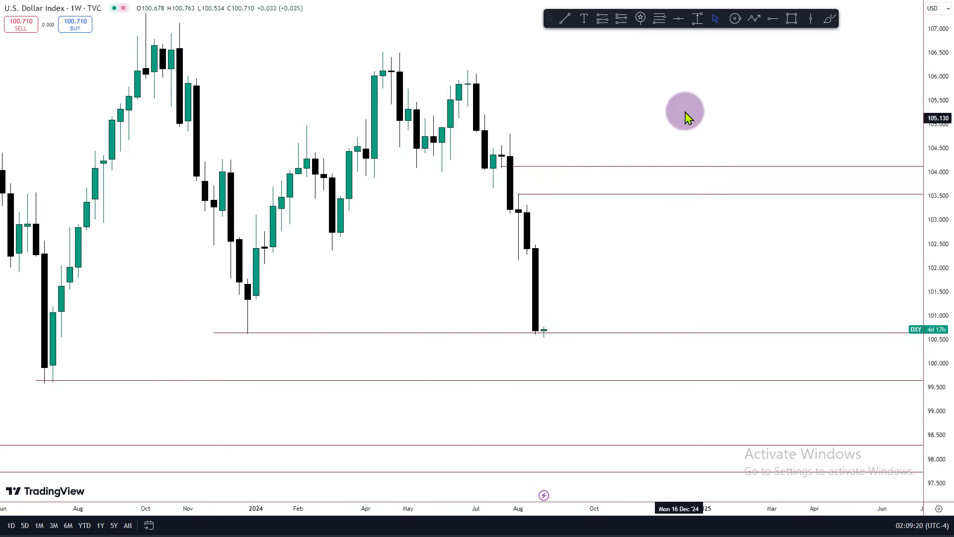
# - Sketch a projection path from the Jan '24 low to about 103.5, then delete it
pyautogui.click(753, 22)
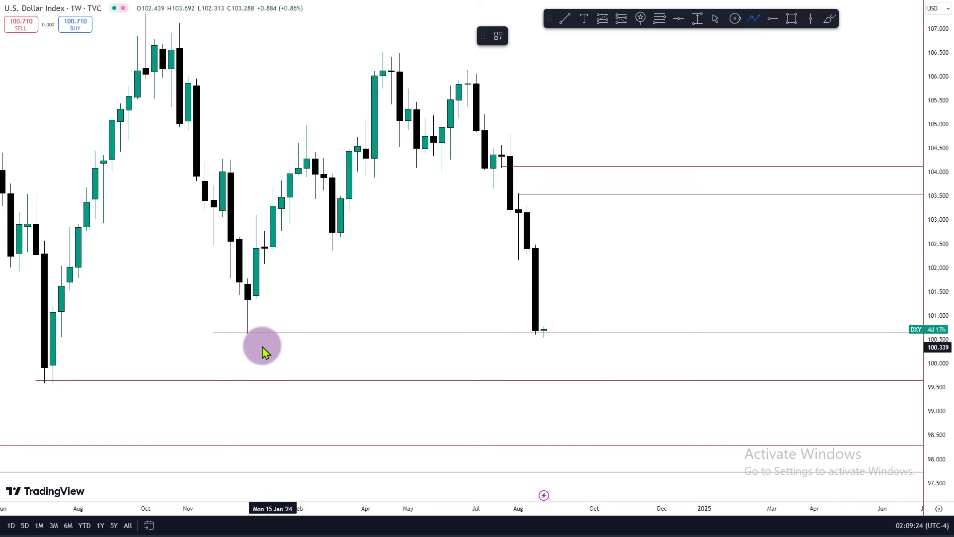
pyautogui.click(551, 342)
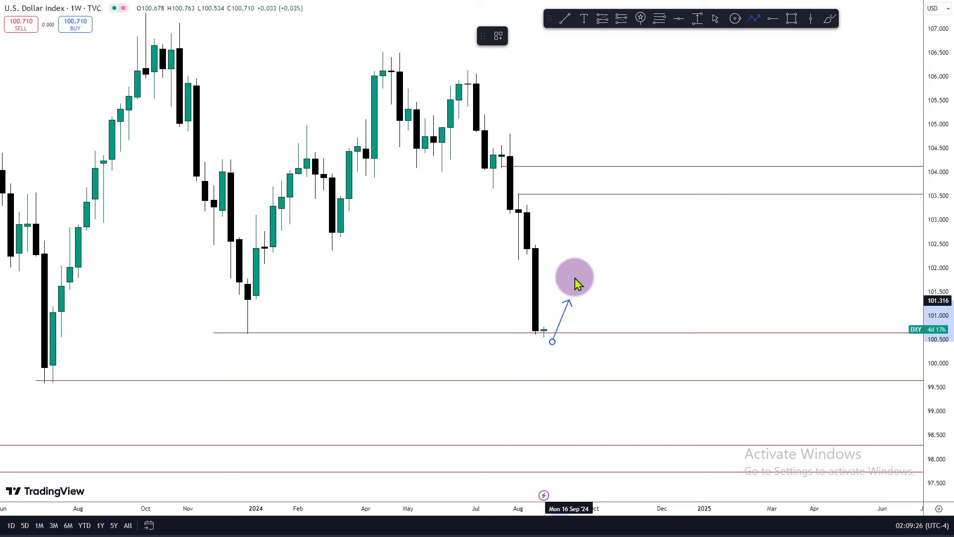
pyautogui.click(610, 191)
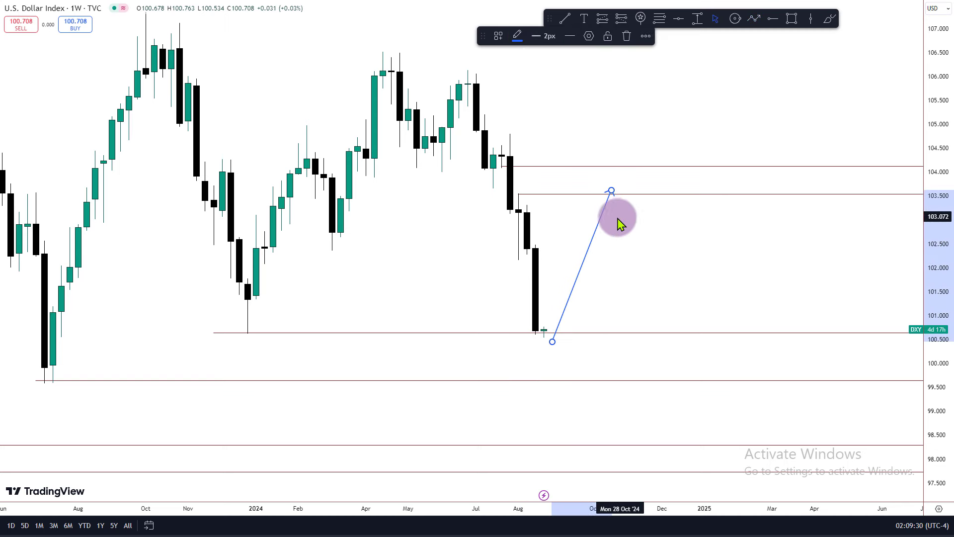
pyautogui.press('Delete')
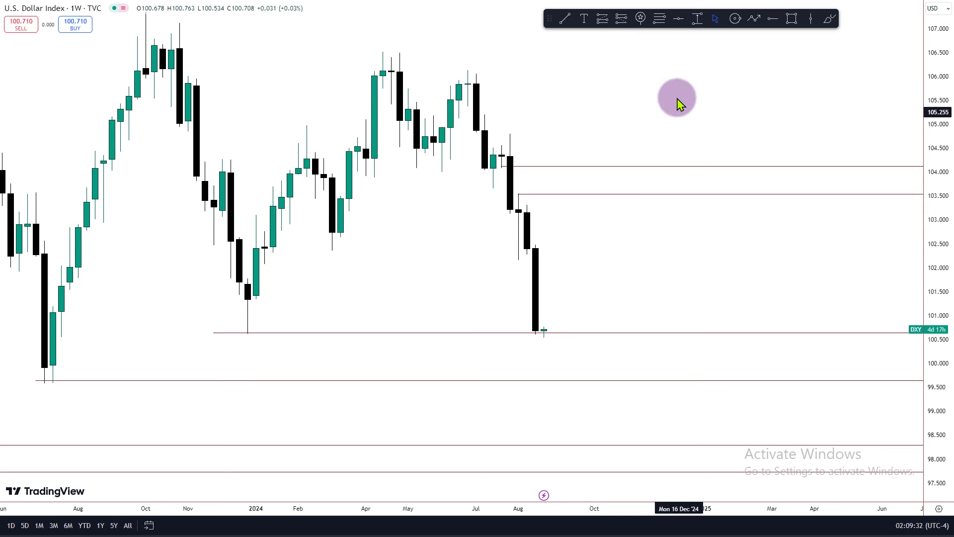
pyautogui.click(660, 18)
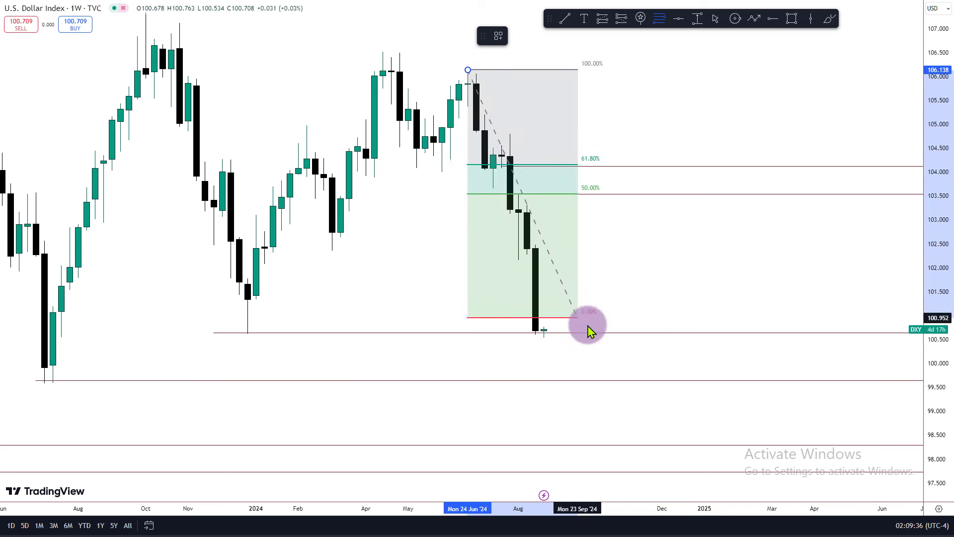
pyautogui.click(612, 336)
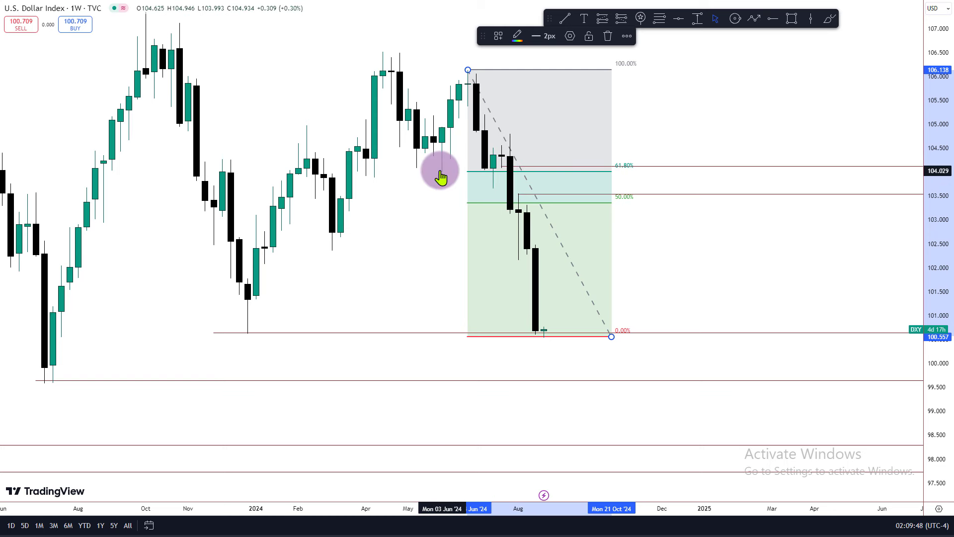
pyautogui.press('Delete')
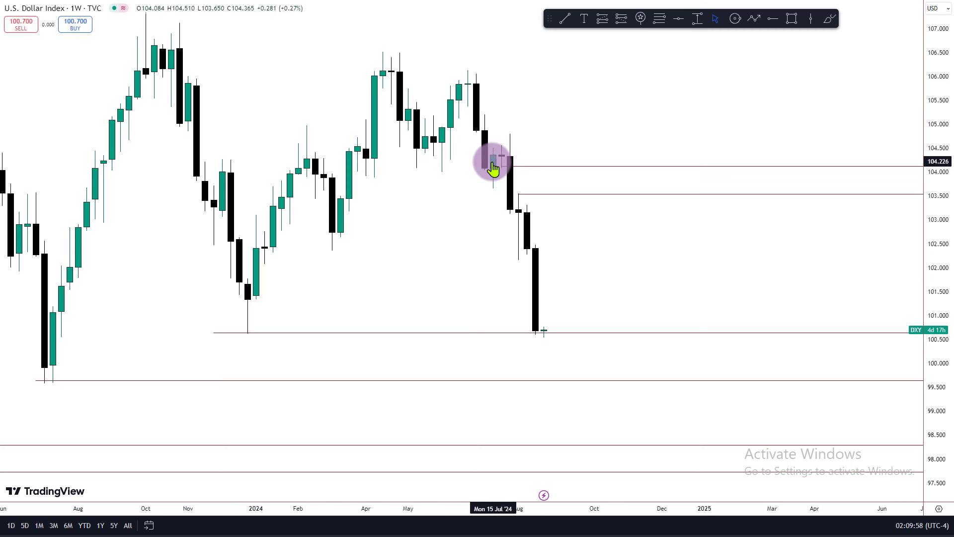
# - Switch the DXY chart to the daily interval with 1D
pyautogui.moveTo(552, 252); pyautogui.dragTo(595, 258)
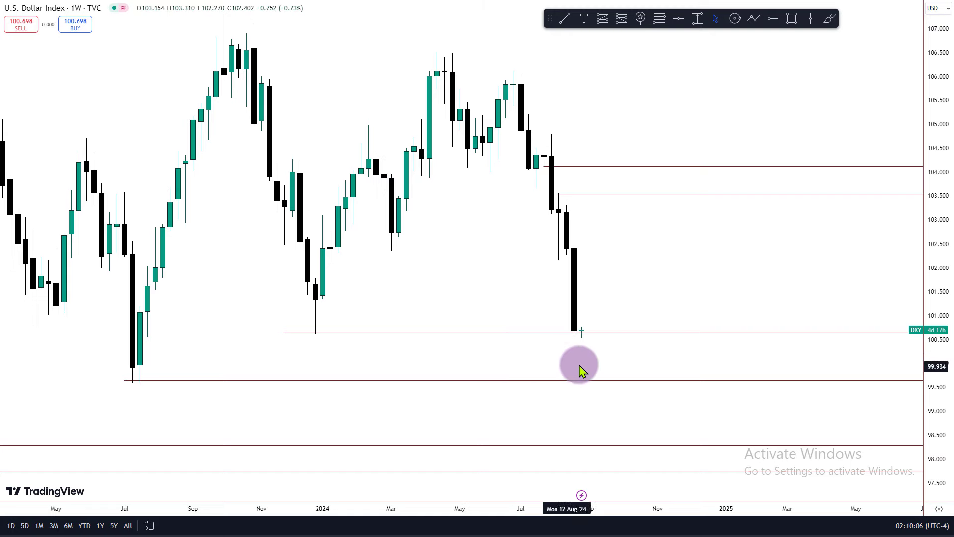
pyautogui.scroll(-3, 577, 362)
pyautogui.moveTo(940, 253); pyautogui.dragTo(931, 419)
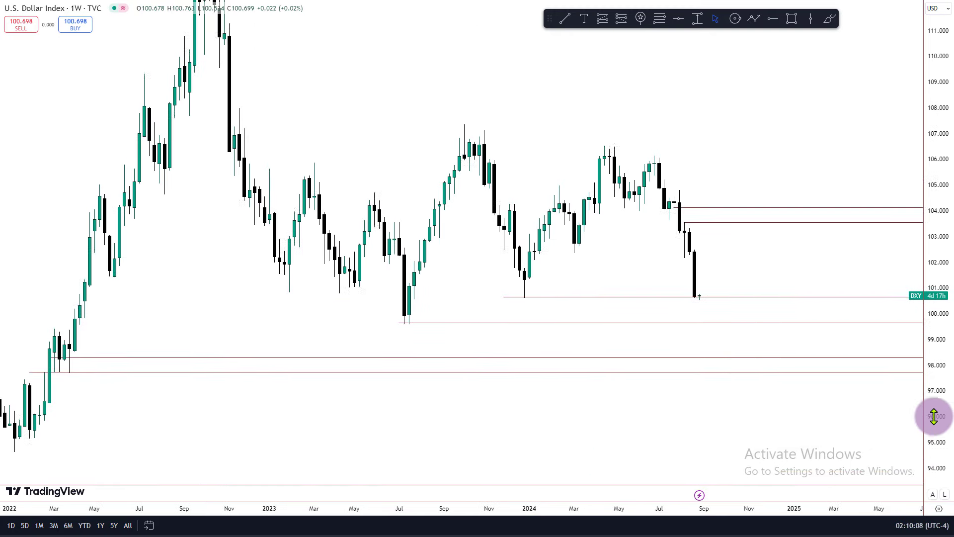
pyautogui.scroll(-3, 622, 341)
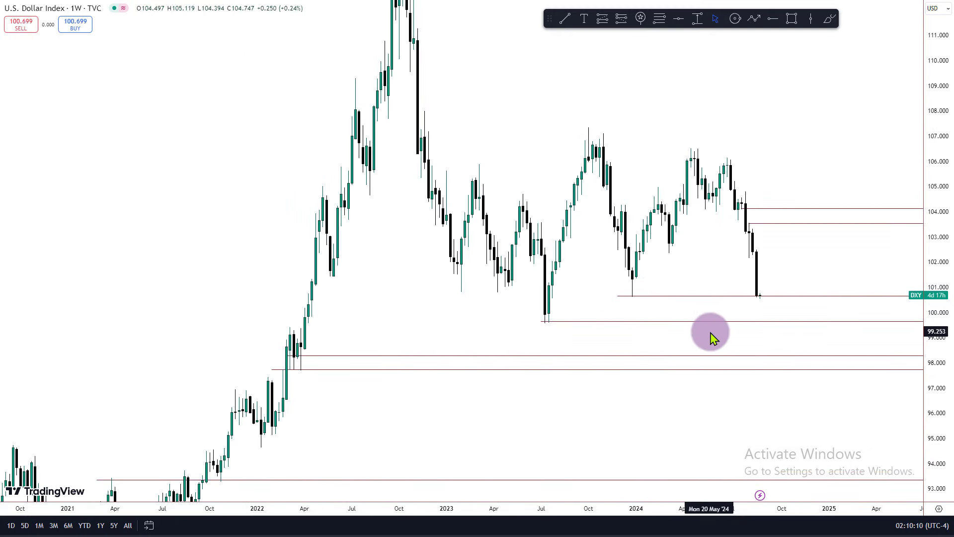
pyautogui.write('1D')
pyautogui.press('Return')
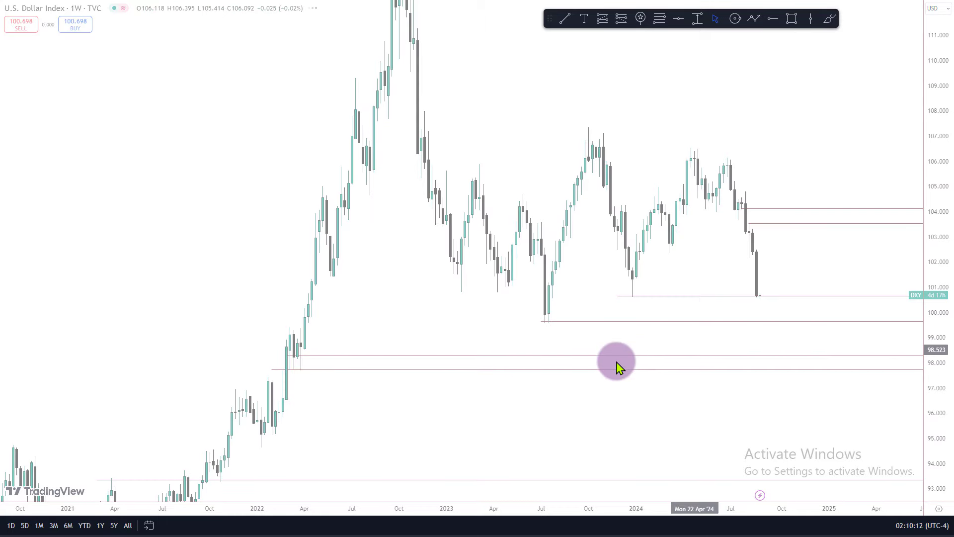
# - Auto-fit the price scale and dismiss the Market Data API advertisement
pyautogui.scroll(-3, 746, 244)
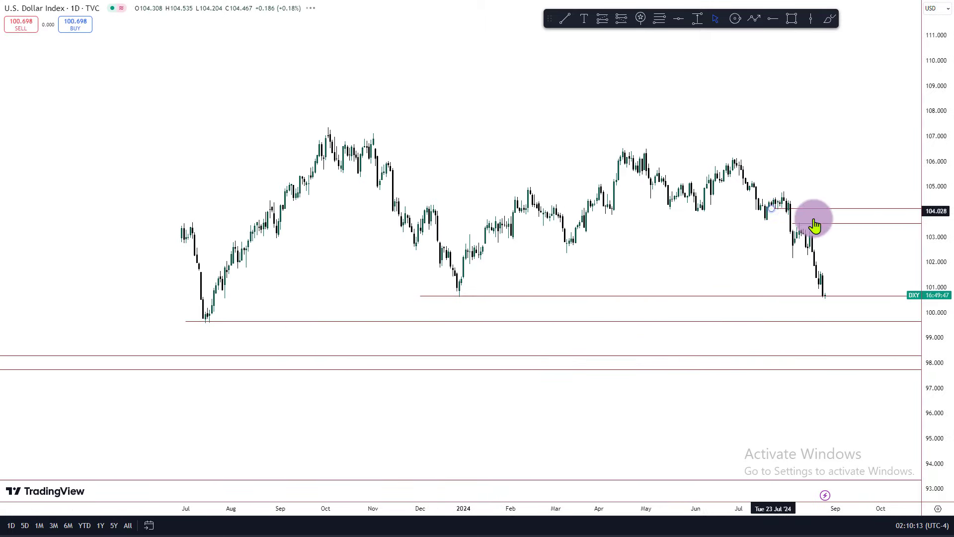
pyautogui.doubleClick(939, 400)
pyautogui.scroll(2, 757, 209)
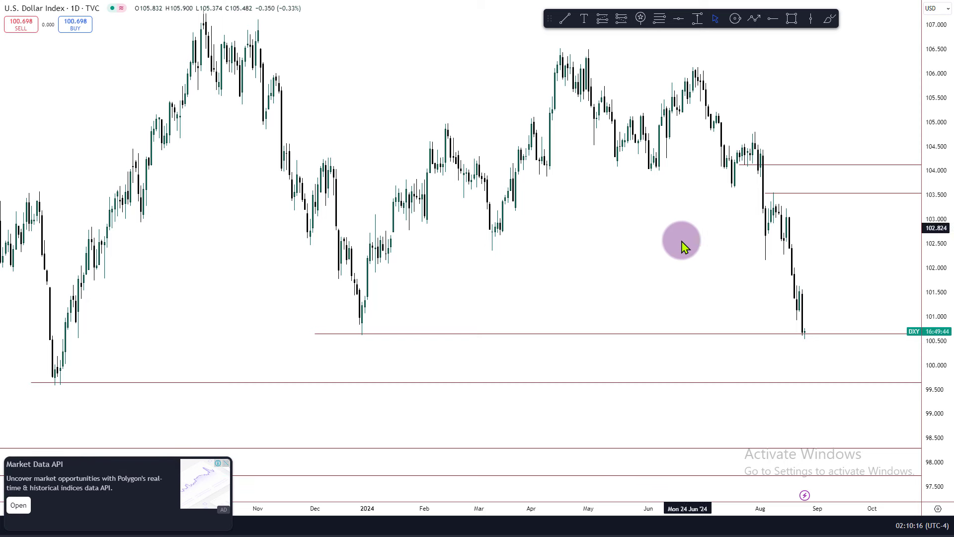
pyautogui.click(227, 463)
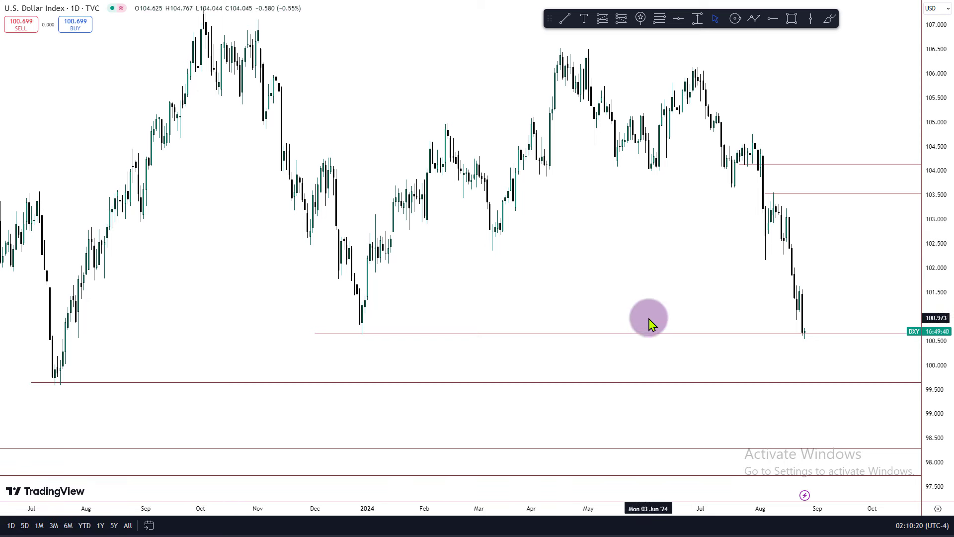
# - Zoom and pan to frame the latest August daily candles on the 100.6 support ray
pyautogui.scroll(1, 715, 253)
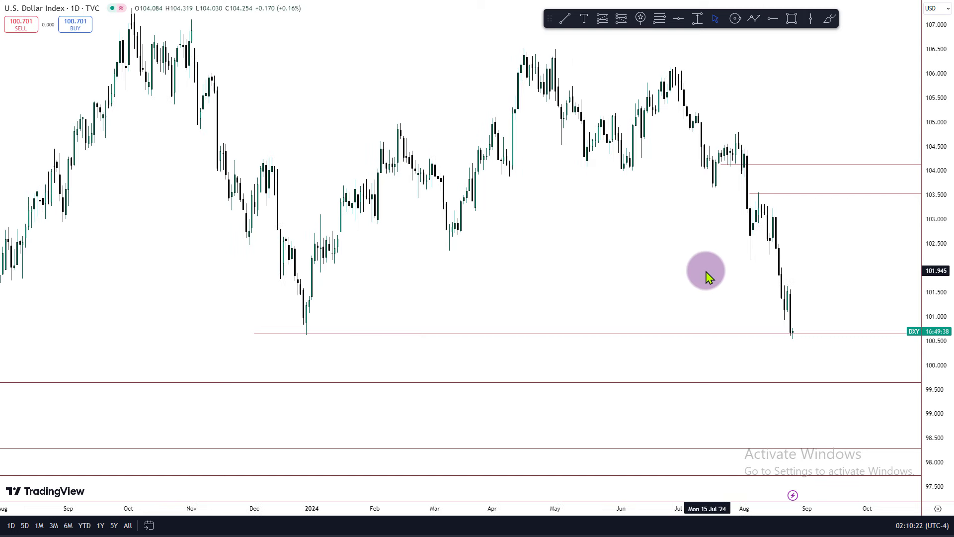
pyautogui.scroll(2, 582, 266)
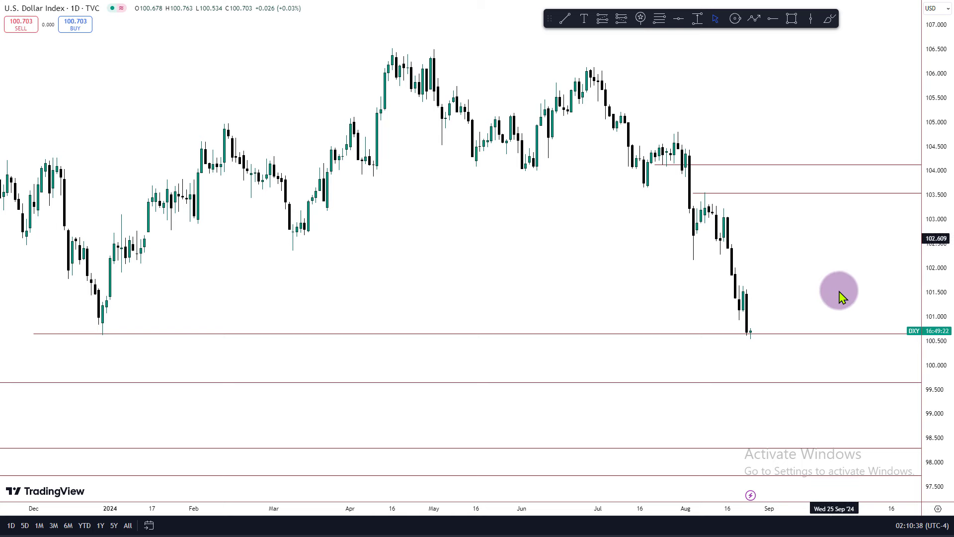
pyautogui.scroll(3, 845, 299)
pyautogui.moveTo(917, 415); pyautogui.dragTo(901, 100)
pyautogui.hscroll(5, 730, 302)
pyautogui.hscroll(2, 730, 302)
pyautogui.hscroll(-5, 682, 247)
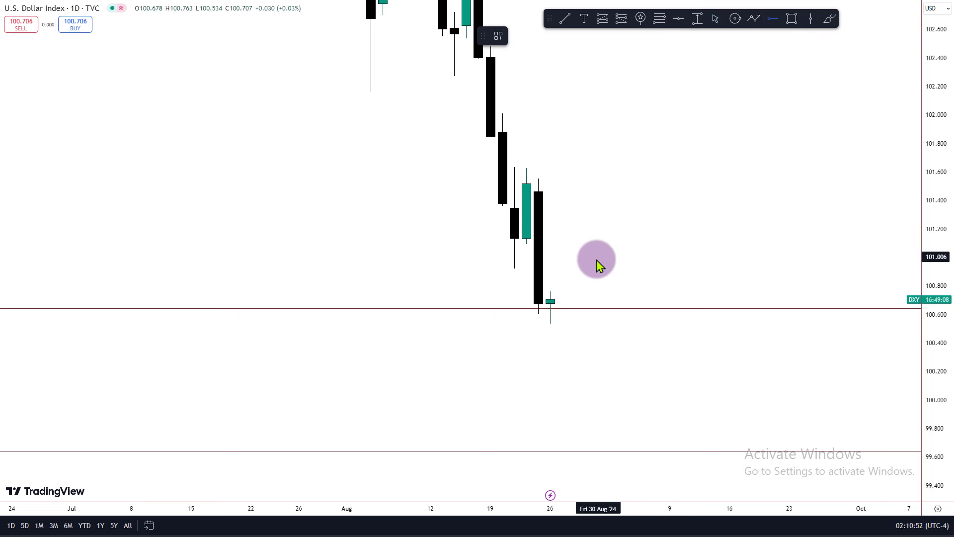
# - Place a horizontal ray at the latest daily candle, confirming its price 100.678 in its settings
pyautogui.click(549, 303)
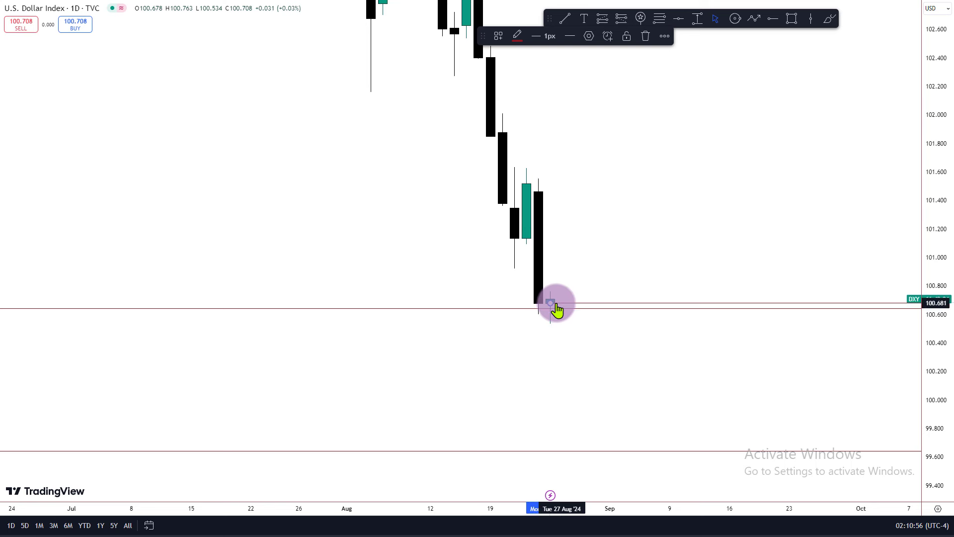
pyautogui.doubleClick(556, 303)
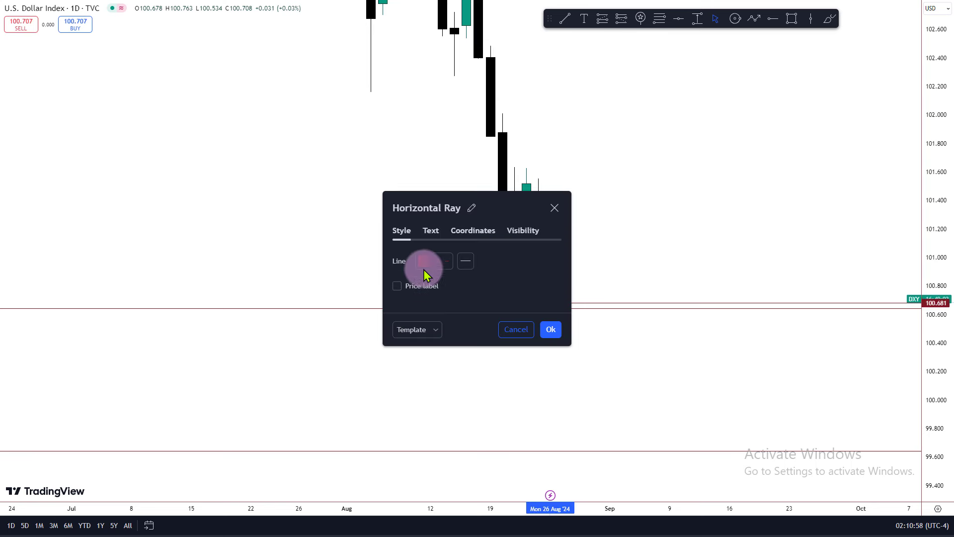
pyautogui.click(426, 229)
pyautogui.click(466, 228)
pyautogui.click(483, 265)
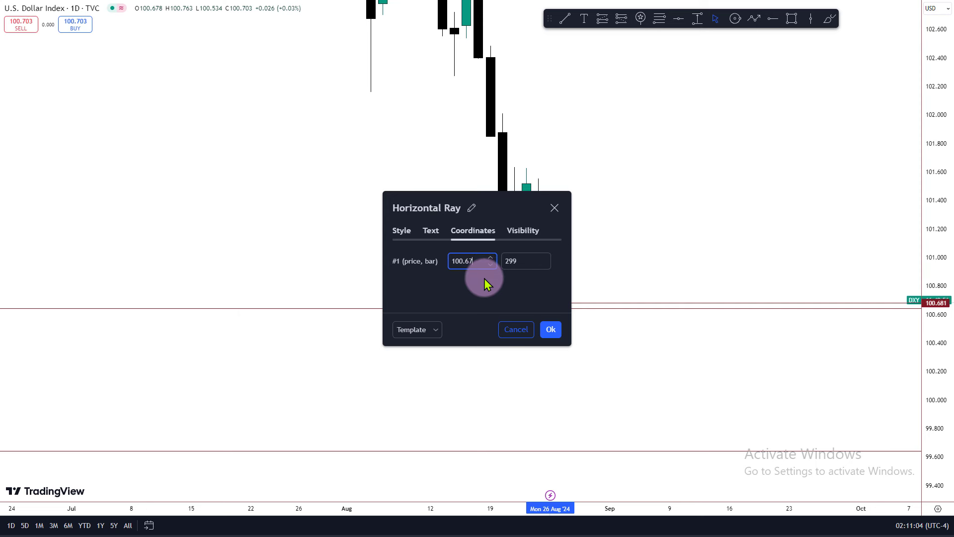
pyautogui.click(547, 329)
pyautogui.scroll(-3, 857, 277)
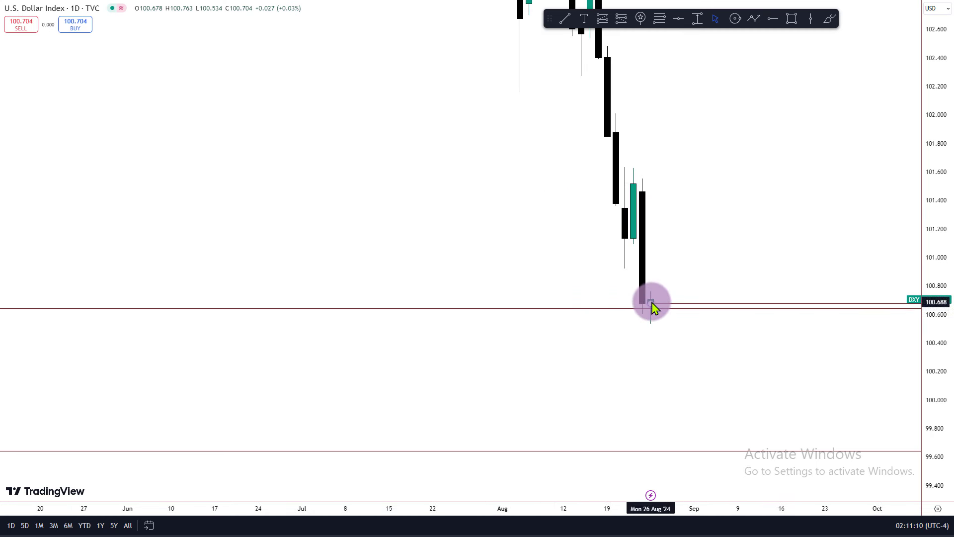
# - Switch to the 1-hour interval and stretch the price scale to enlarge the candles
pyautogui.write('1H')
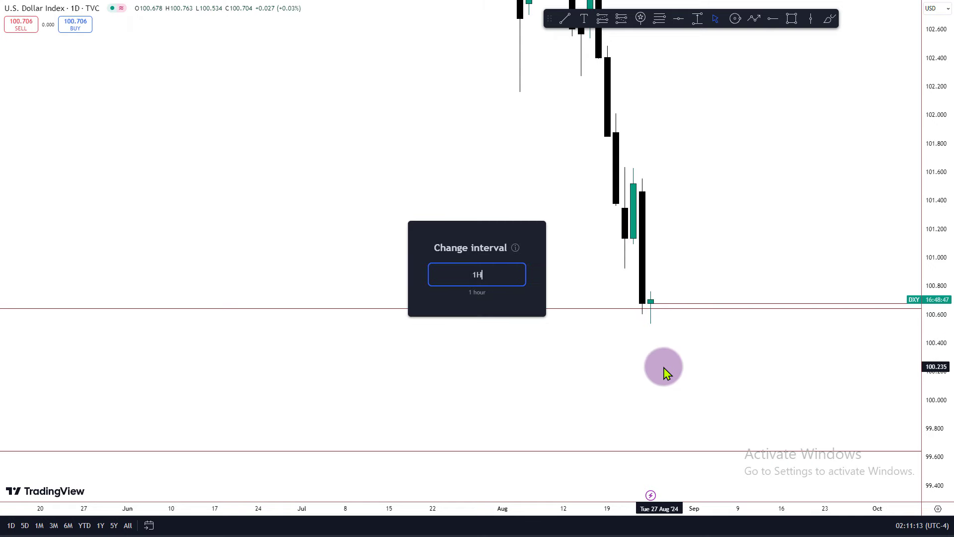
pyautogui.press('Return')
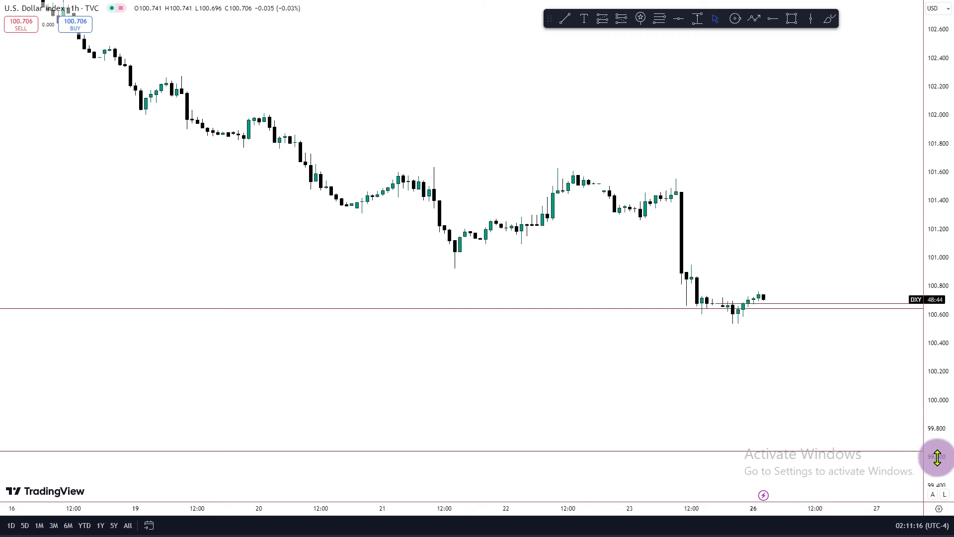
pyautogui.scroll(3, 837, 192)
pyautogui.moveTo(940, 411); pyautogui.dragTo(767, 216)
pyautogui.scroll(2, 767, 215)
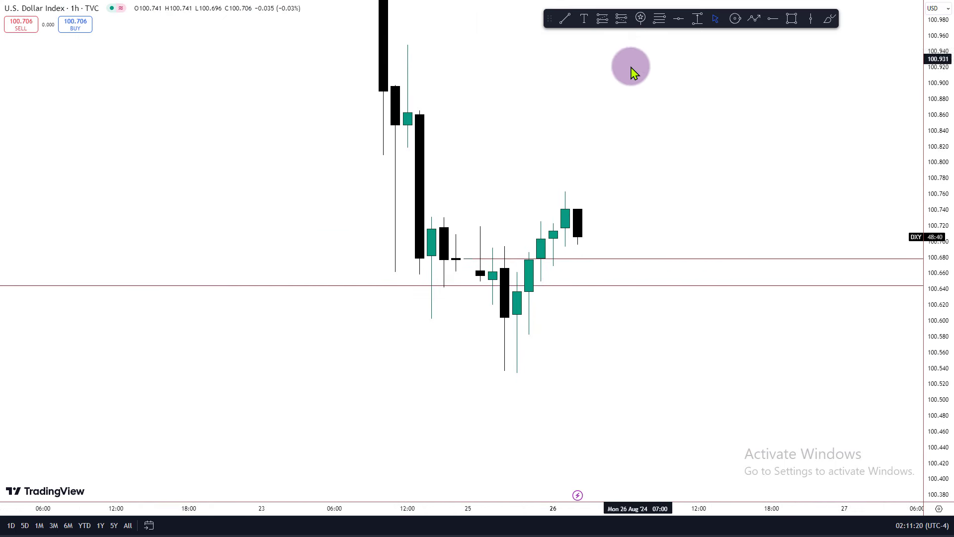
# - Draw a rectangle around the 100.60–100.73 consolidation starting from the Aug 23 candle
pyautogui.click(564, 20)
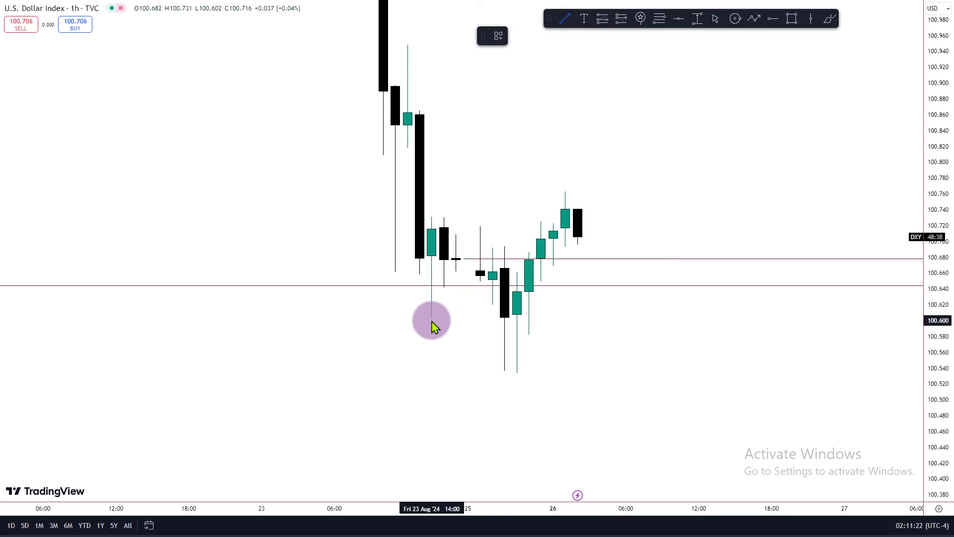
pyautogui.moveTo(432, 316); pyautogui.dragTo(577, 219)
pyautogui.click(650, 199)
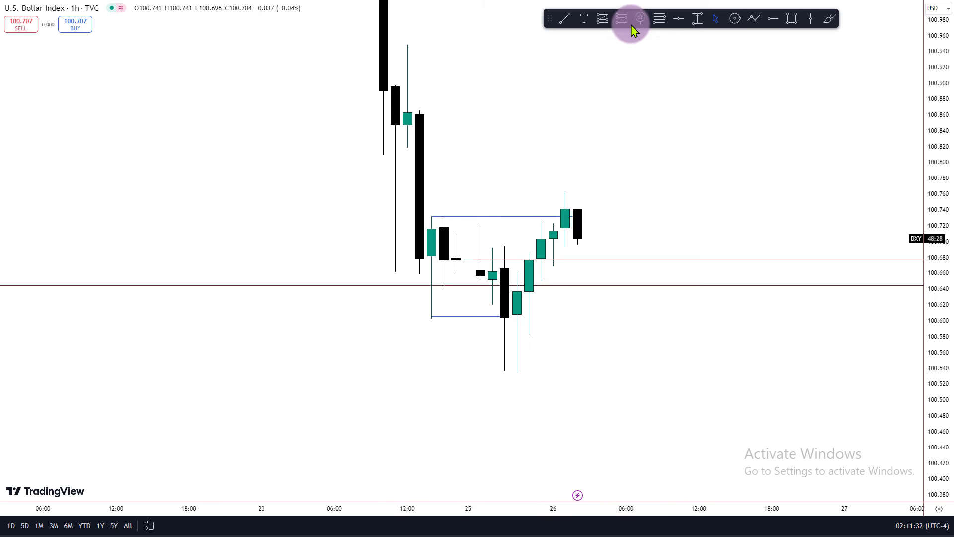
# - Draw an arrowed path projecting a dip to about 100.67, then a rise toward 100.88
pyautogui.click(752, 20)
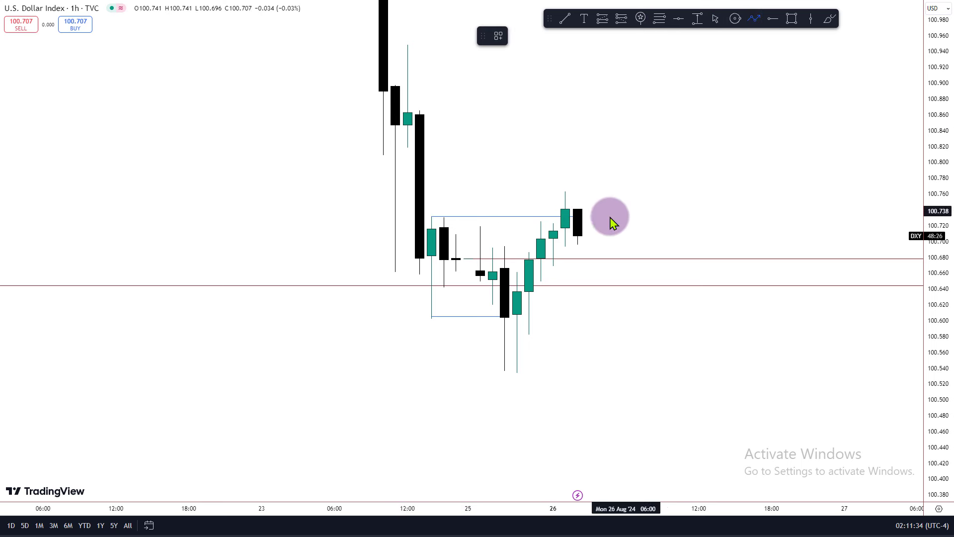
pyautogui.click(570, 214)
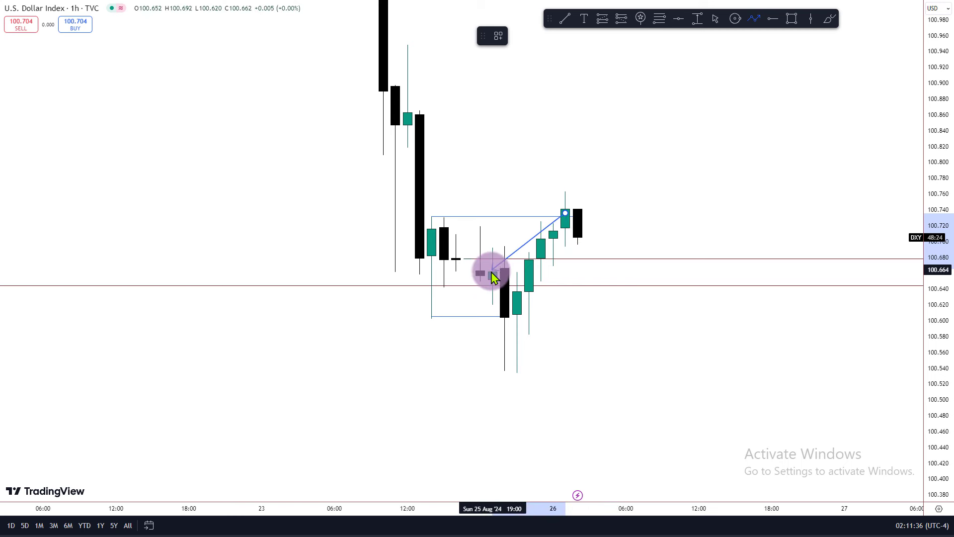
pyautogui.click(589, 264)
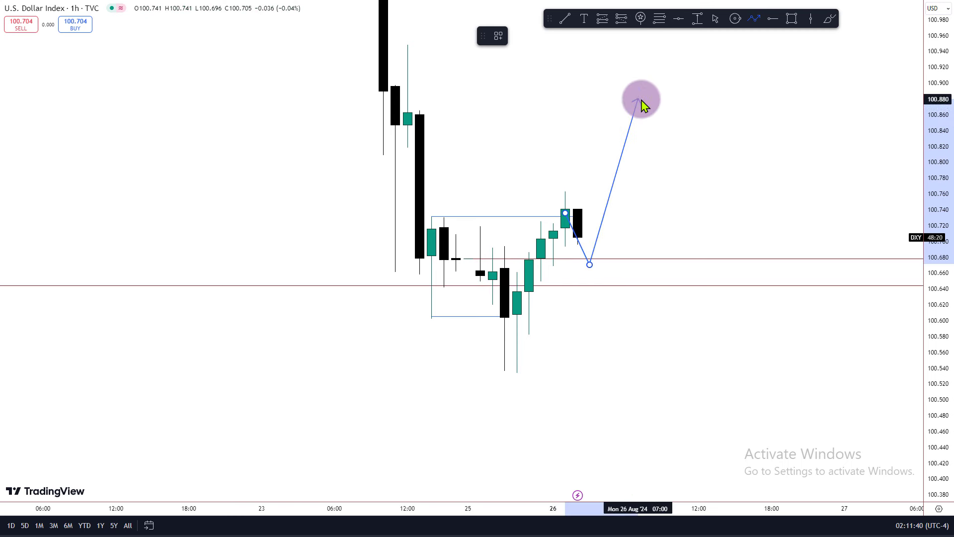
pyautogui.click(639, 100)
pyautogui.scroll(-5, 920, 117)
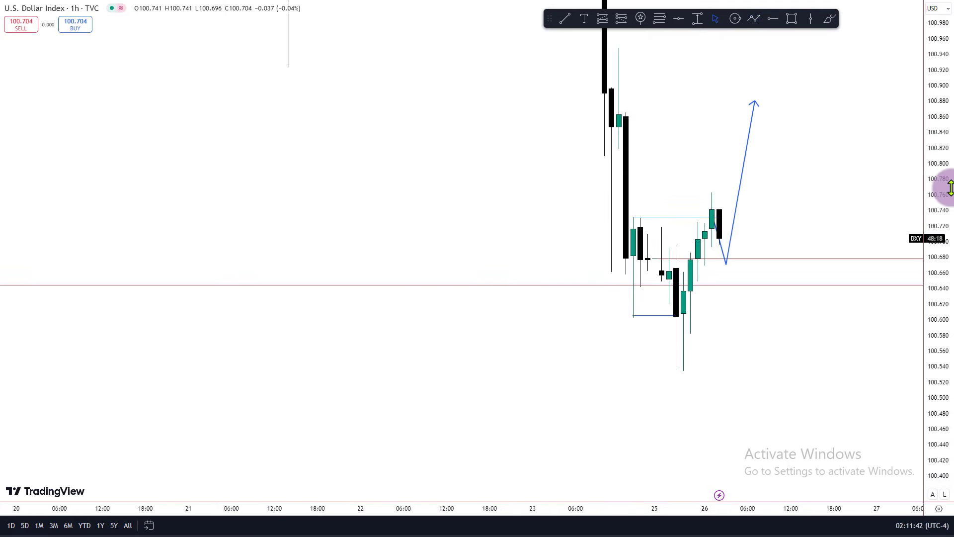
pyautogui.scroll(-5, 835, 125)
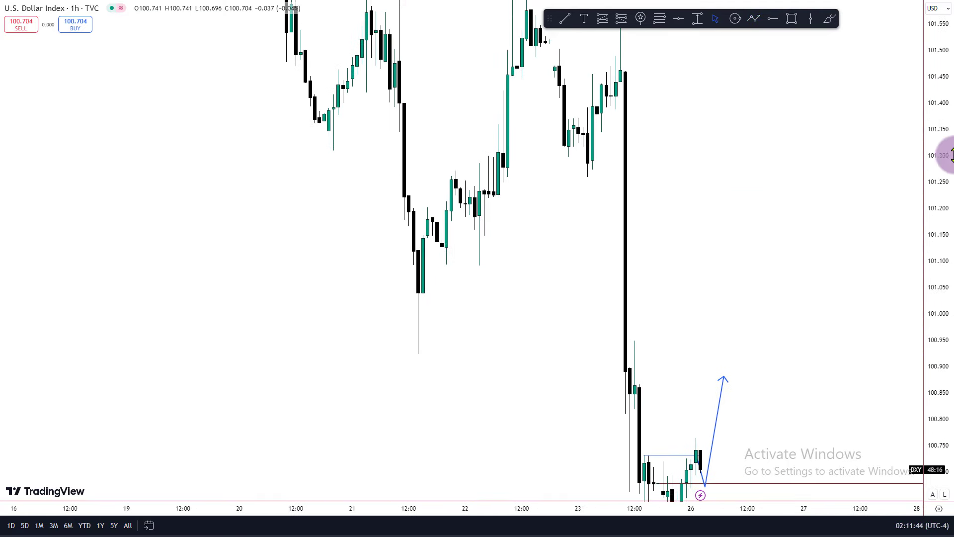
pyautogui.scroll(-5, 831, 273)
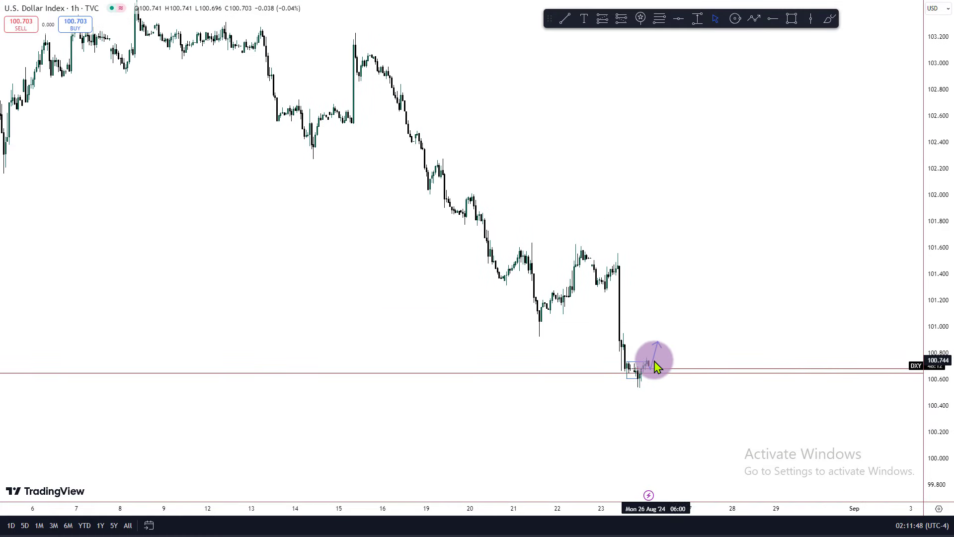
# - Switch the DXY chart back to the daily interval
pyautogui.click(653, 357)
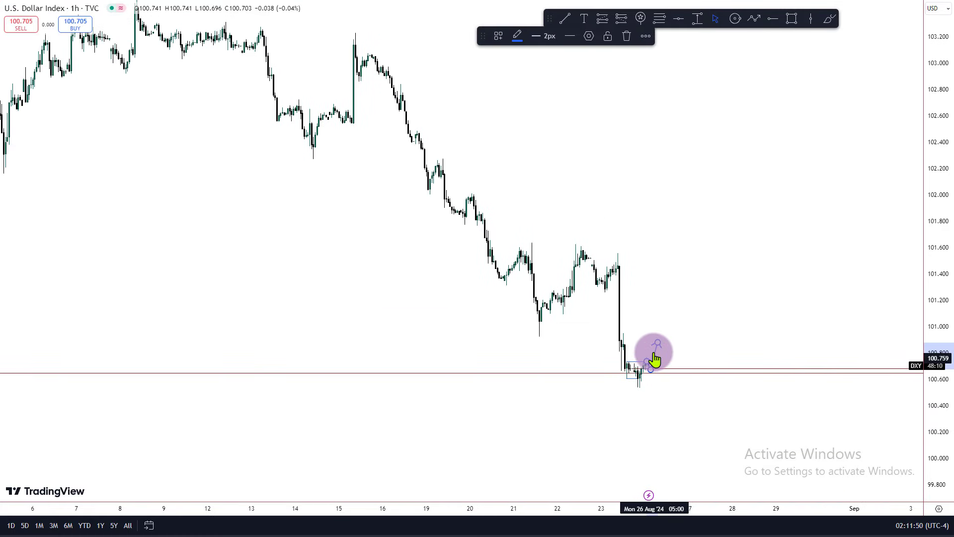
pyautogui.click(715, 330)
pyautogui.scroll(3, 710, 329)
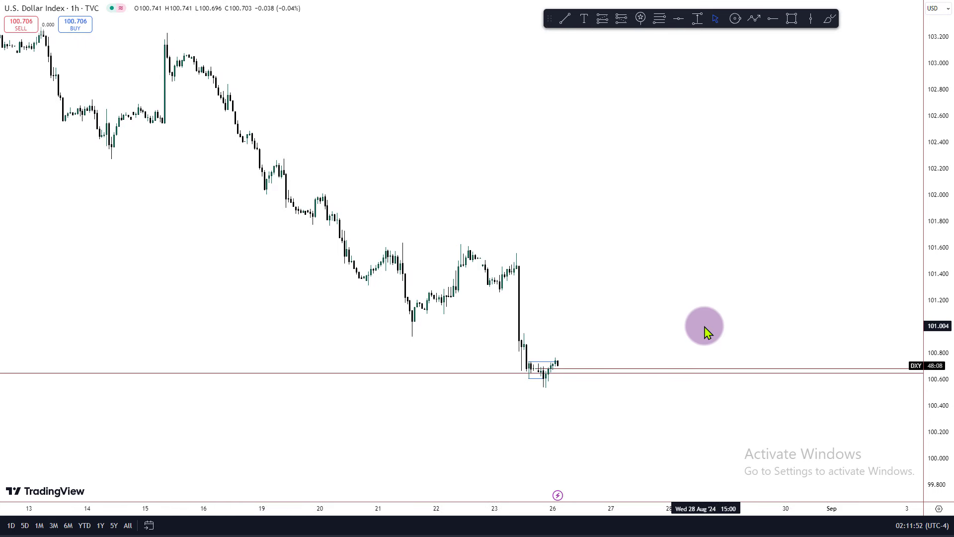
pyautogui.write('1D')
pyautogui.press('Return')
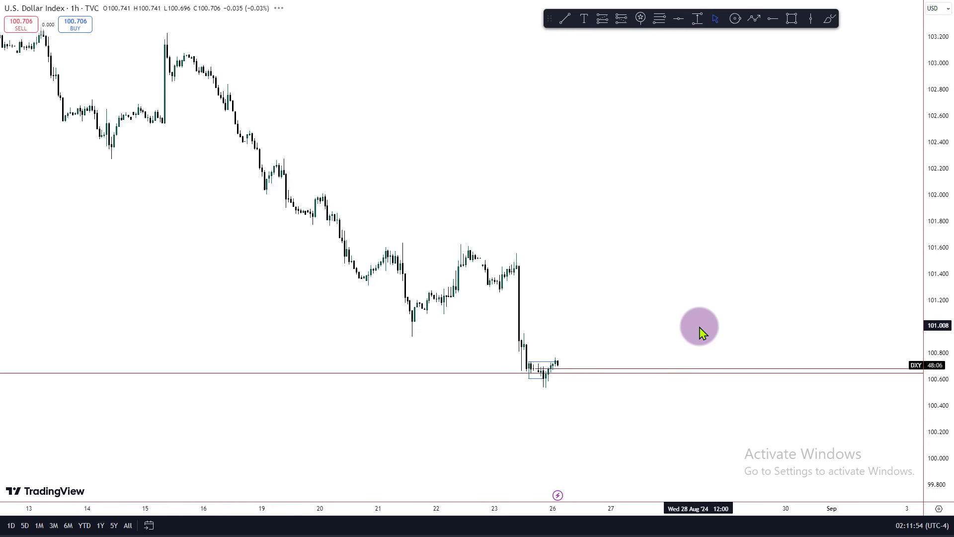
# - Squeeze the price range to show all horizontal levels, then exit browser full screen
pyautogui.moveTo(948, 230); pyautogui.dragTo(948, 451)
pyautogui.scroll(3, 949, 294)
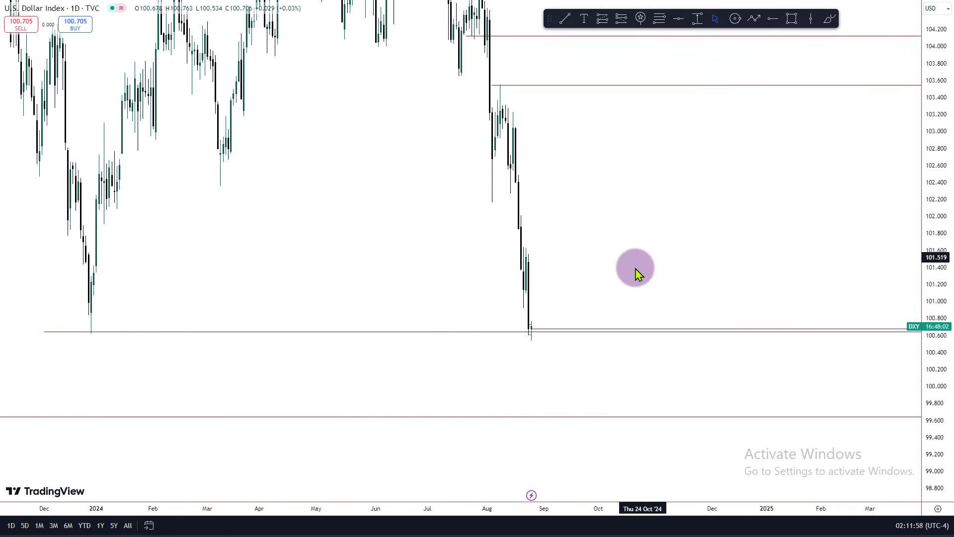
pyautogui.scroll(3, 872, 283)
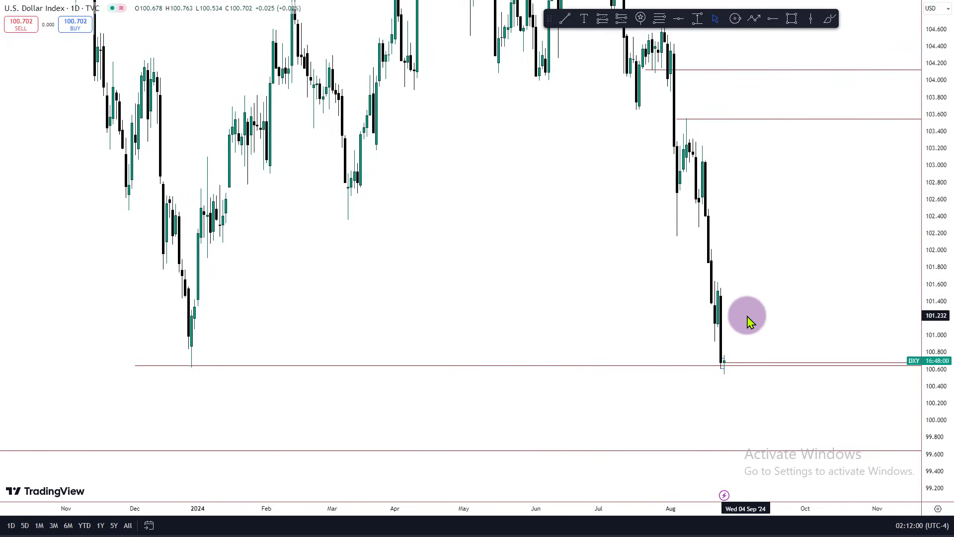
pyautogui.scroll(4, 751, 322)
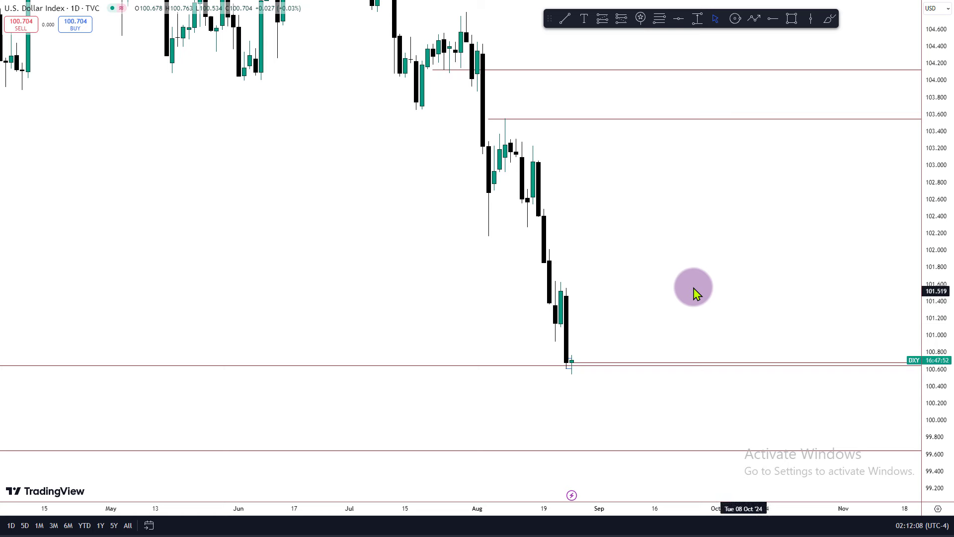
pyautogui.click(473, 40)
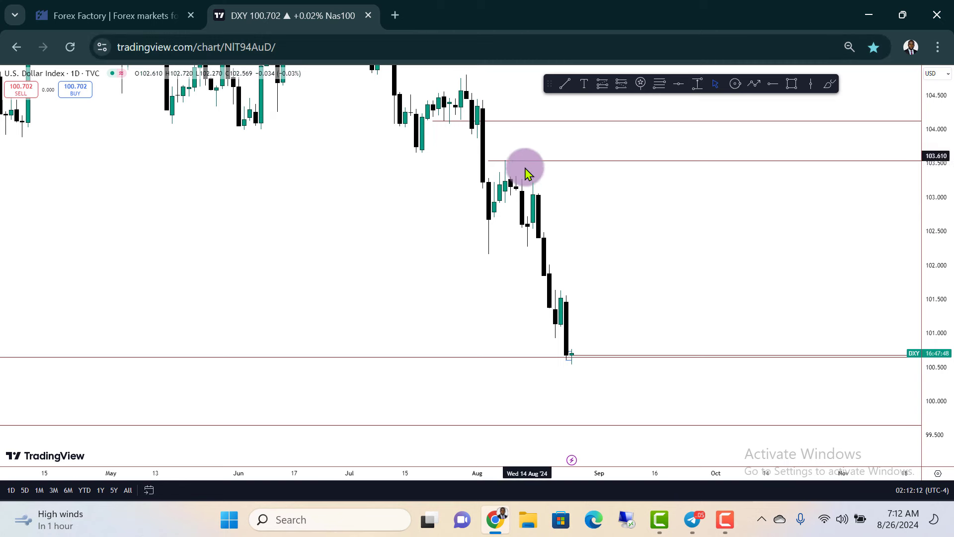
# - Switch the chart from DXY to EURUSD using the watchlist
pyautogui.click(946, 98)
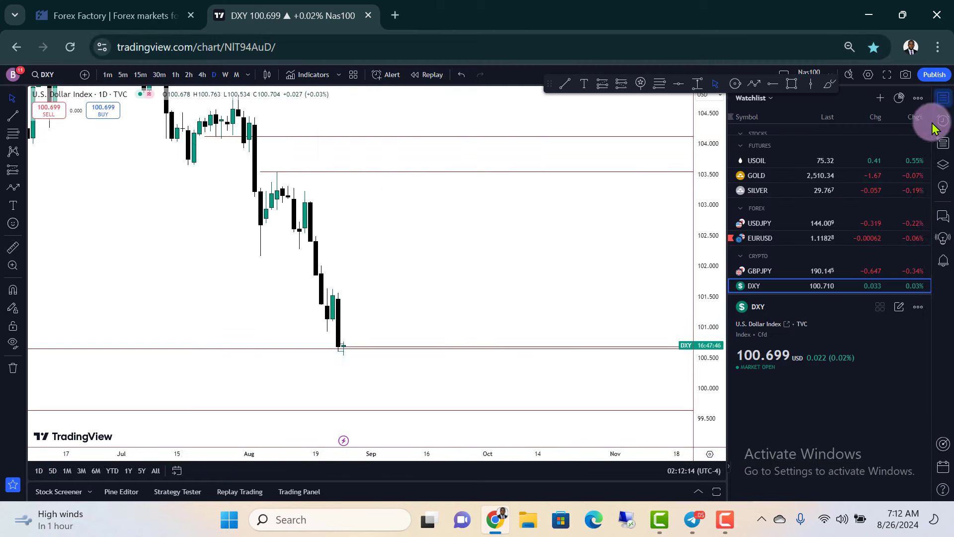
pyautogui.click(804, 240)
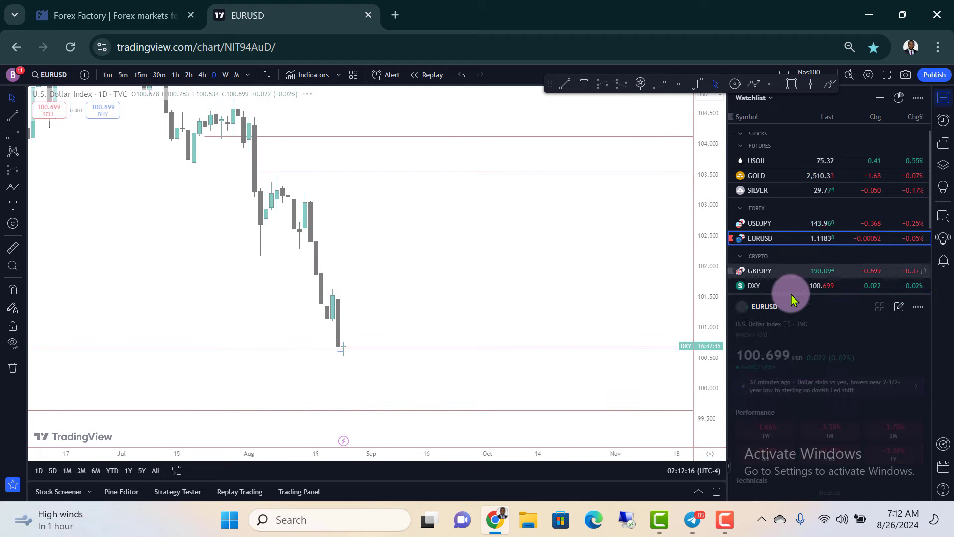
pyautogui.scroll(-5, 531, 330)
# - Hide the side panels, make the browser full screen, and compress the price range
pyautogui.click(887, 74)
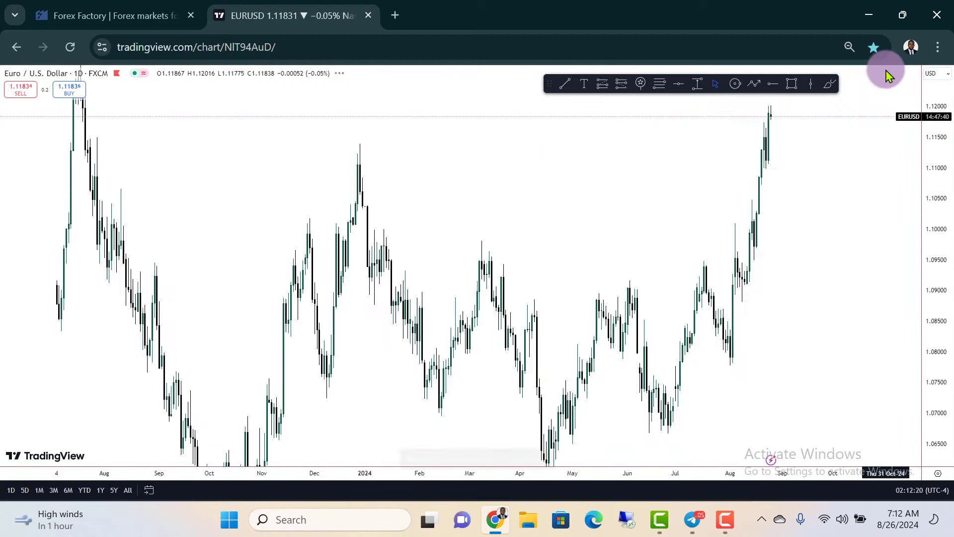
pyautogui.click(938, 47)
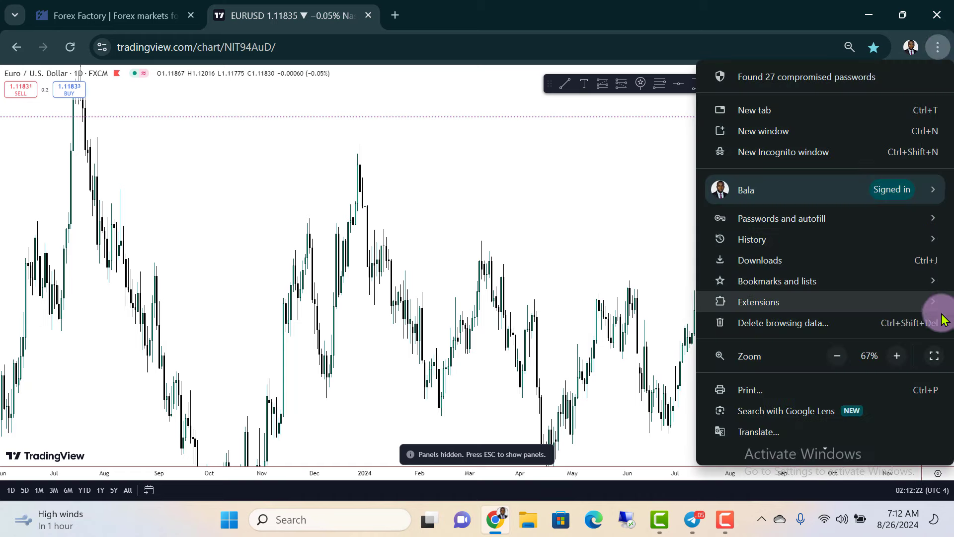
pyautogui.click(938, 356)
pyautogui.moveTo(933, 167); pyautogui.dragTo(779, 330)
# - Switch the EUR/USD chart to the weekly (1W) interval
pyautogui.scroll(-3, 779, 324)
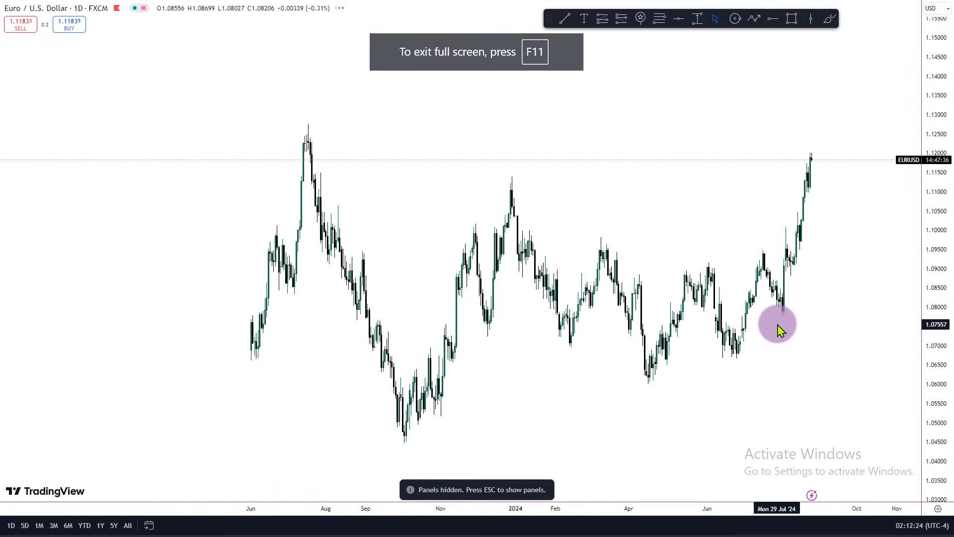
pyautogui.moveTo(833, 354); pyautogui.dragTo(767, 321)
pyautogui.write('1W')
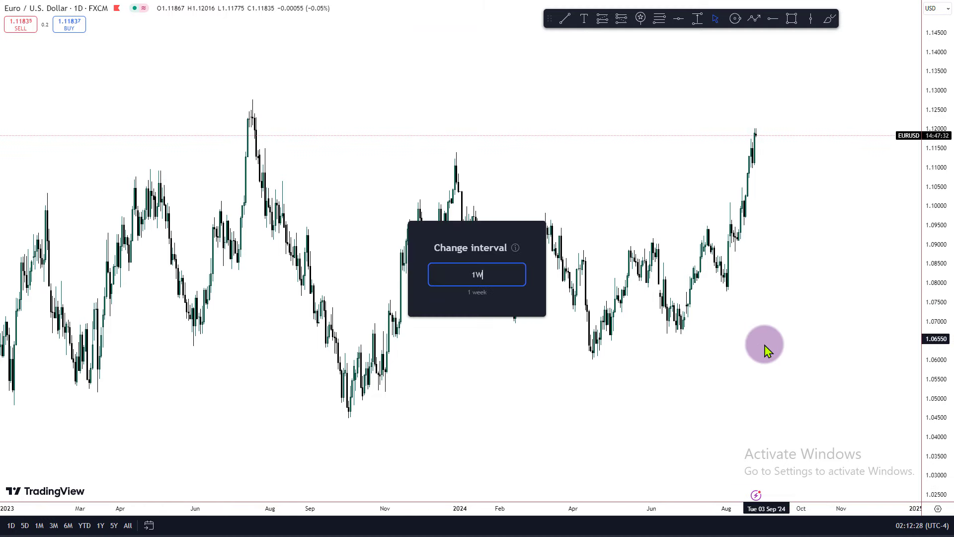
pyautogui.press('Return')
# - Draw a horizontal ray extending right from the July 2023 high near 1.1275
pyautogui.scroll(5, 776, 234)
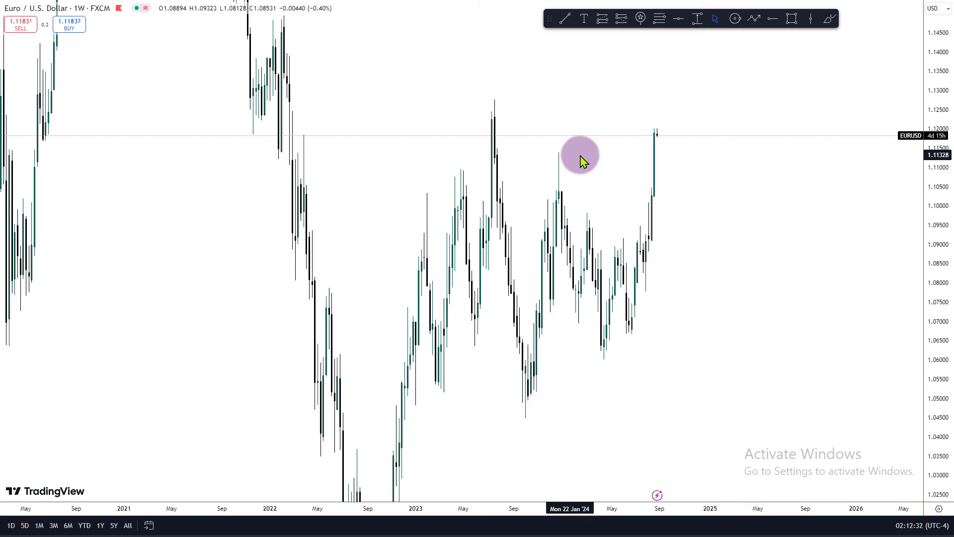
pyautogui.scroll(2, 404, 169)
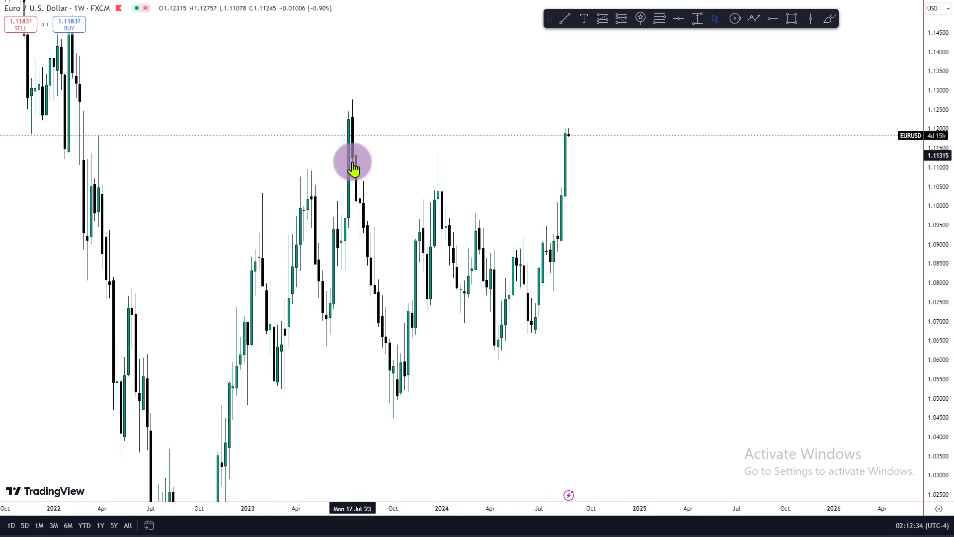
pyautogui.moveTo(349, 121); pyautogui.dragTo(403, 144)
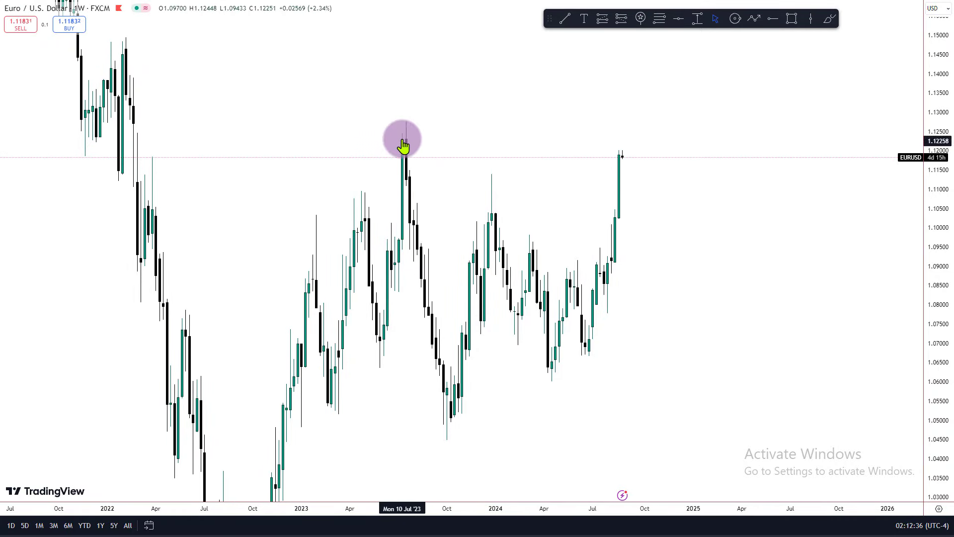
pyautogui.click(773, 19)
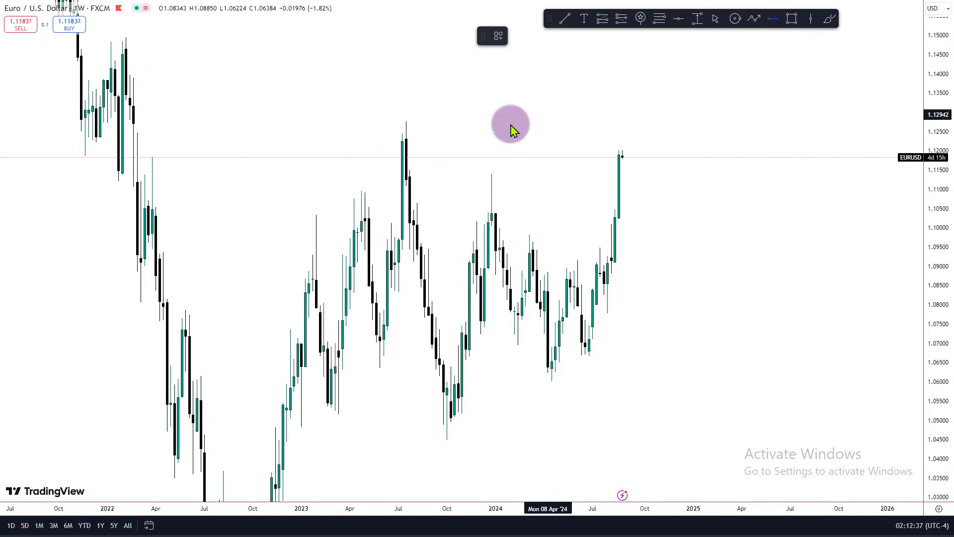
pyautogui.click(407, 121)
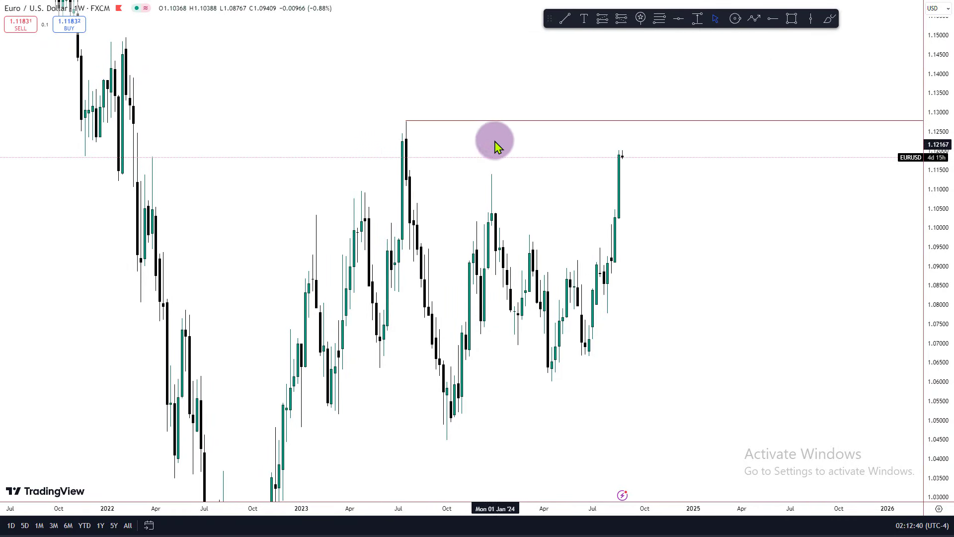
pyautogui.moveTo(495, 121); pyautogui.dragTo(484, 120)
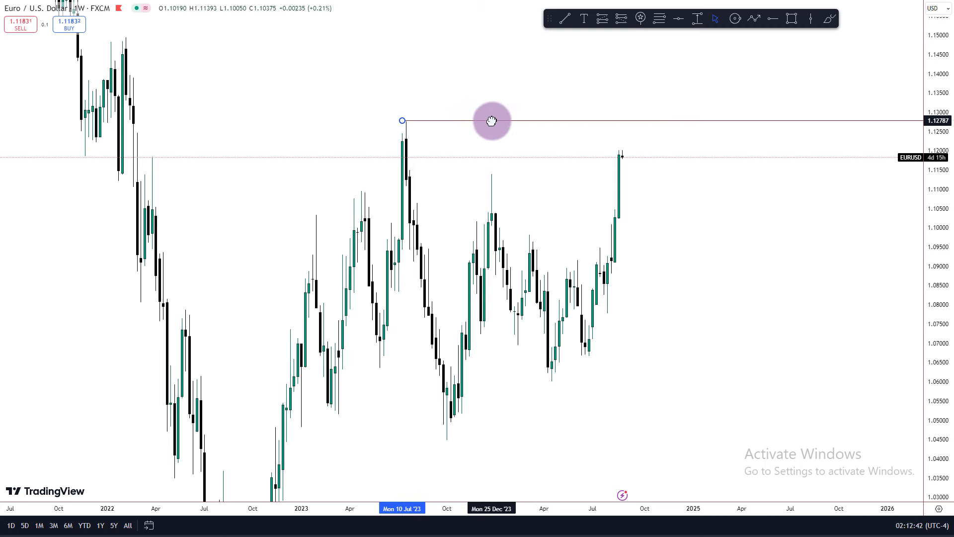
pyautogui.click(512, 183)
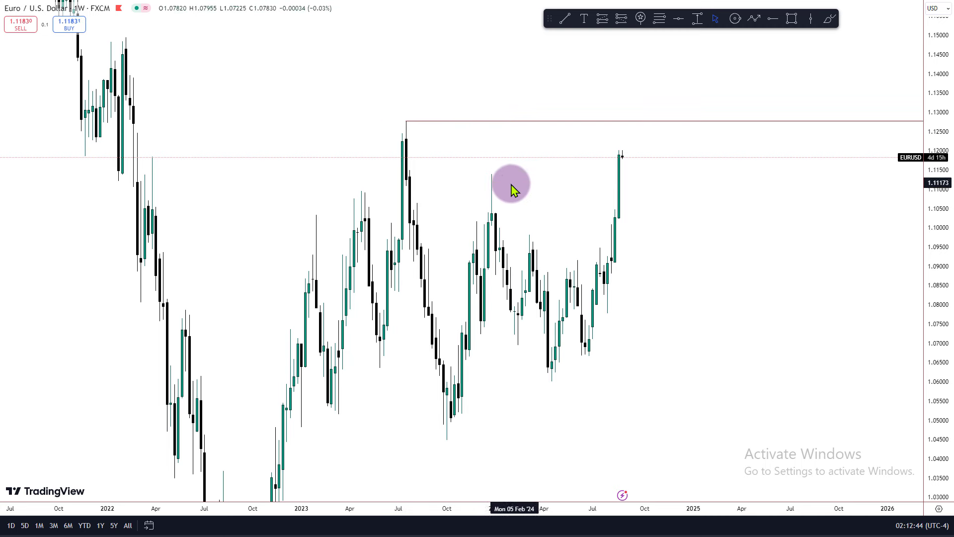
pyautogui.scroll(3, 603, 264)
pyautogui.moveTo(603, 264); pyautogui.dragTo(782, 253)
pyautogui.click(574, 115)
pyautogui.click(619, 285)
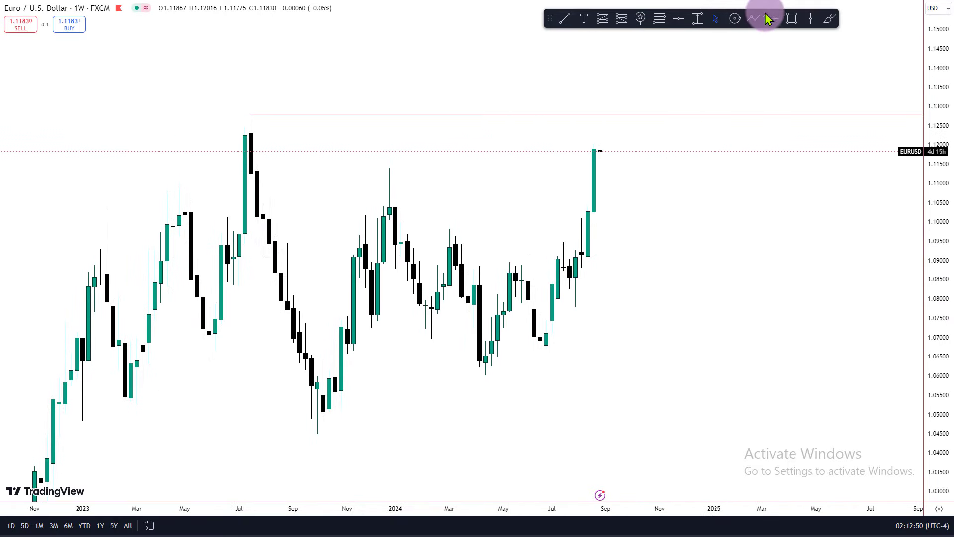
# - Draw a rectangle zone from about 1.0859 to 1.0907 from mid-May 2024, set to extend right
pyautogui.click(790, 23)
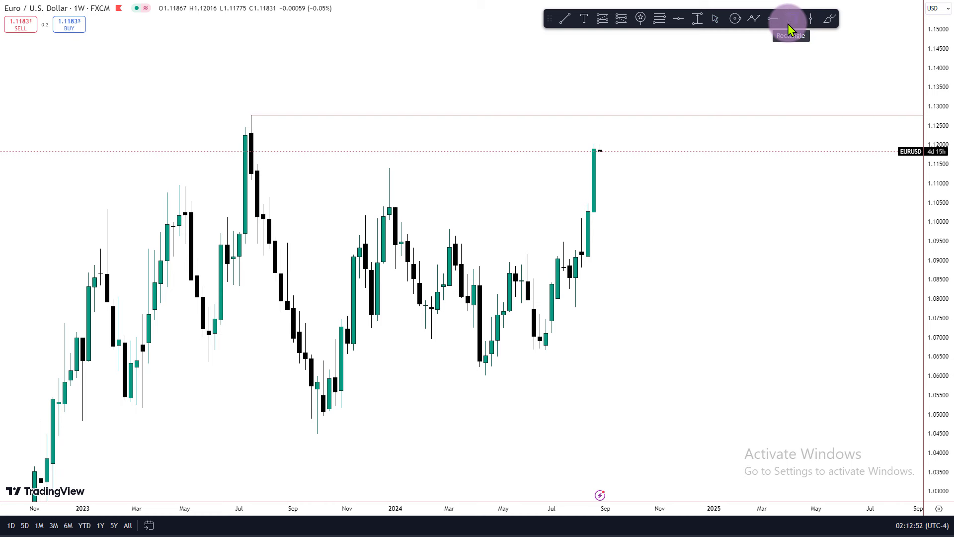
pyautogui.moveTo(510, 258); pyautogui.dragTo(788, 277)
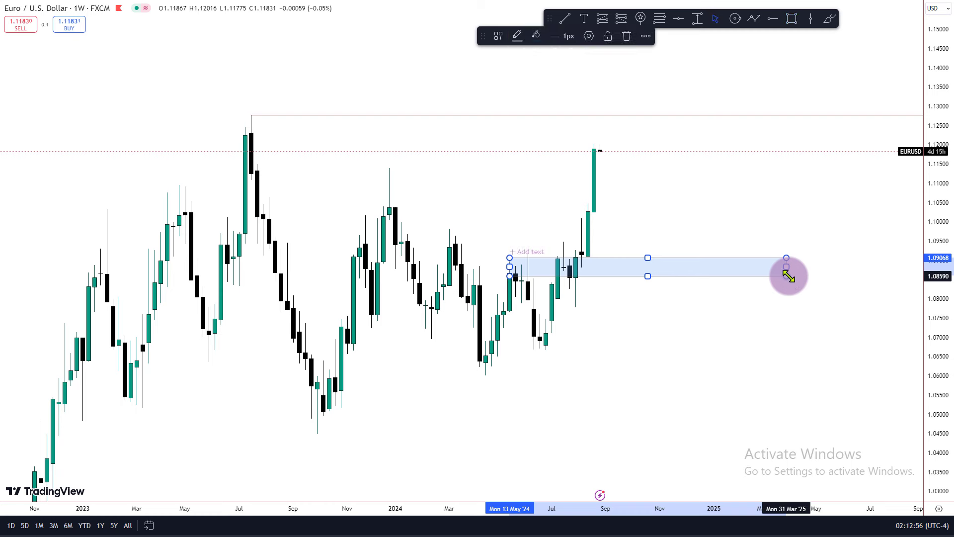
pyautogui.click(592, 37)
pyautogui.click(405, 231)
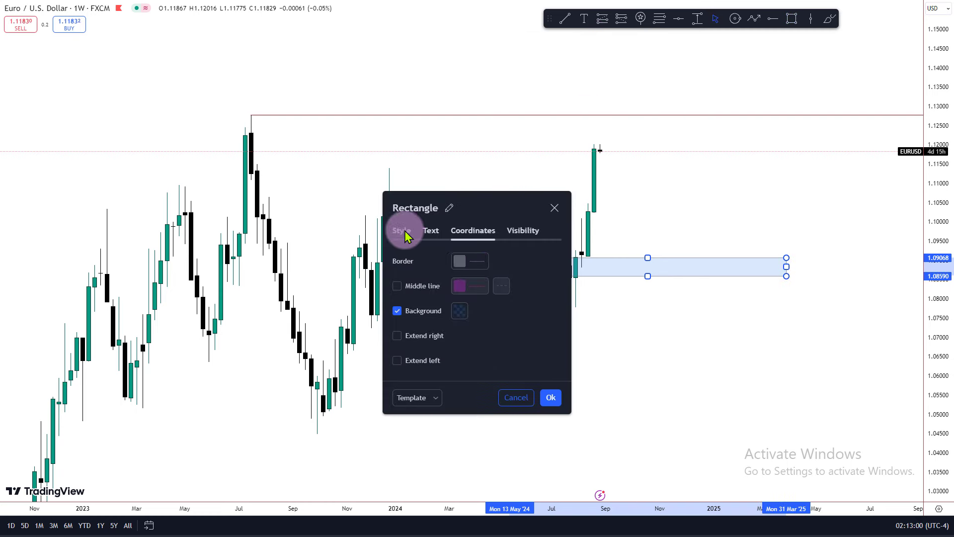
pyautogui.click(423, 342)
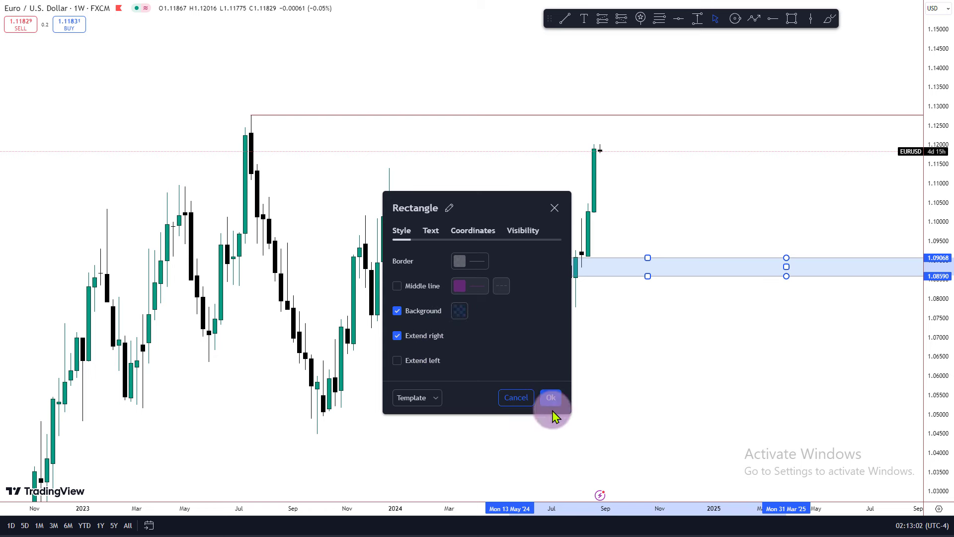
pyautogui.click(551, 397)
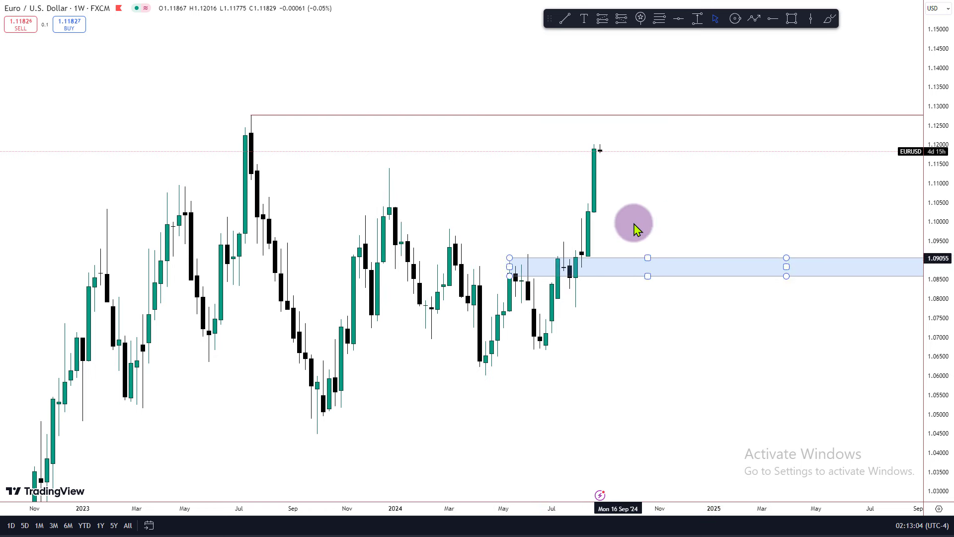
# - Return to daily candles, rescale to frame the 1.0859–1.0907 zone, and start entering 1H
pyautogui.write('1D')
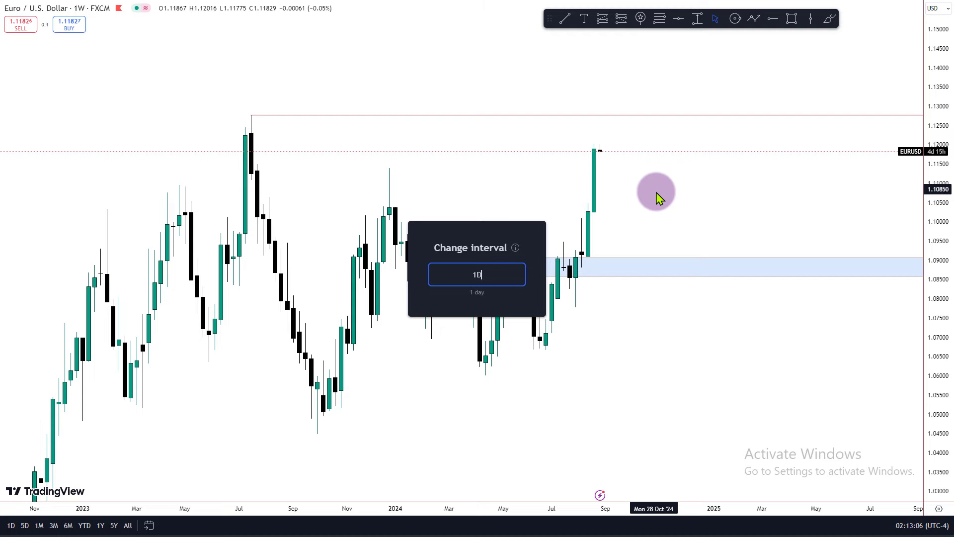
pyautogui.press('Return')
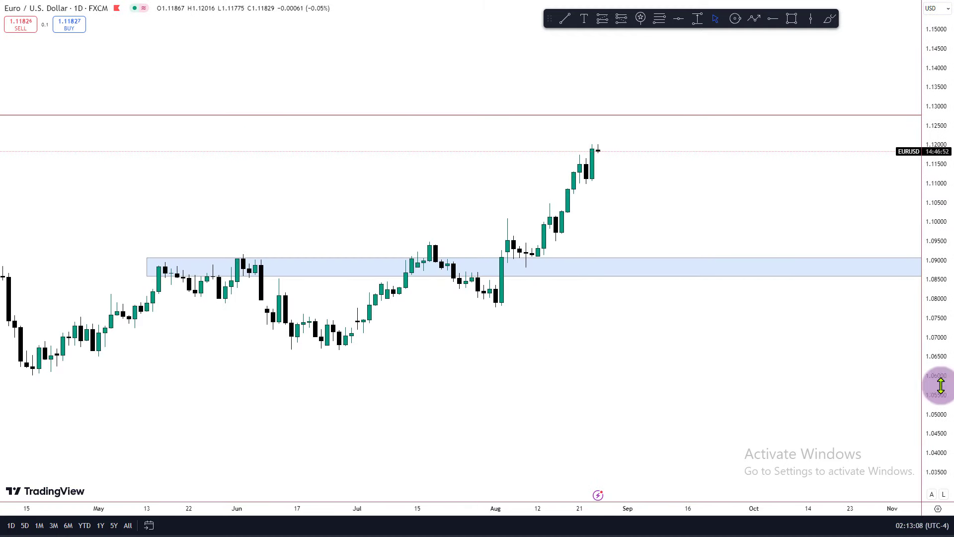
pyautogui.moveTo(941, 385); pyautogui.dragTo(931, 277)
pyautogui.scroll(-2, 663, 308)
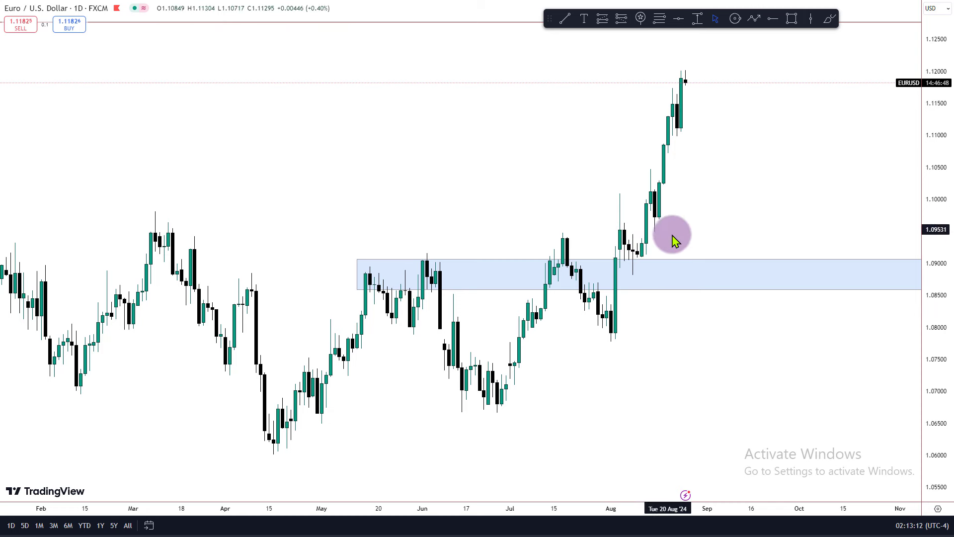
pyautogui.scroll(3, 739, 183)
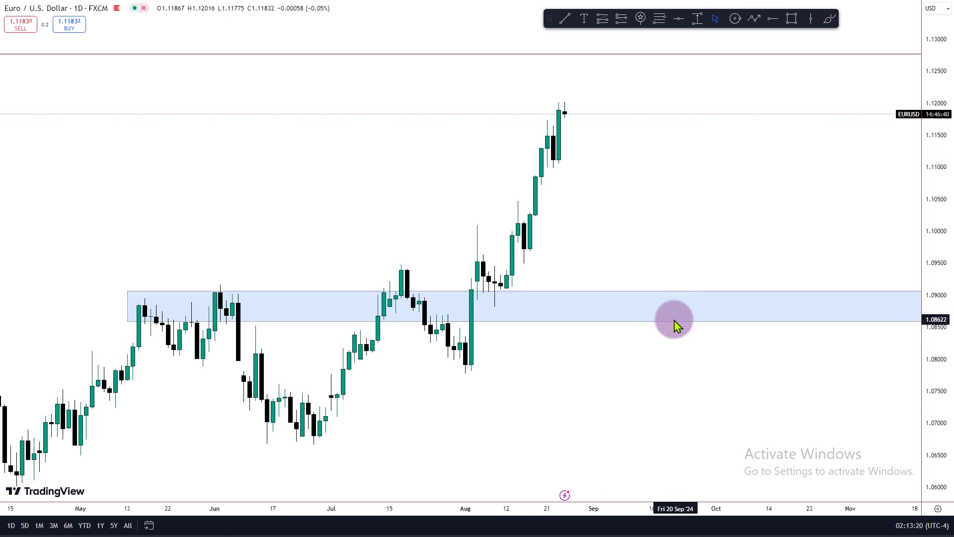
pyautogui.write('1H\\')
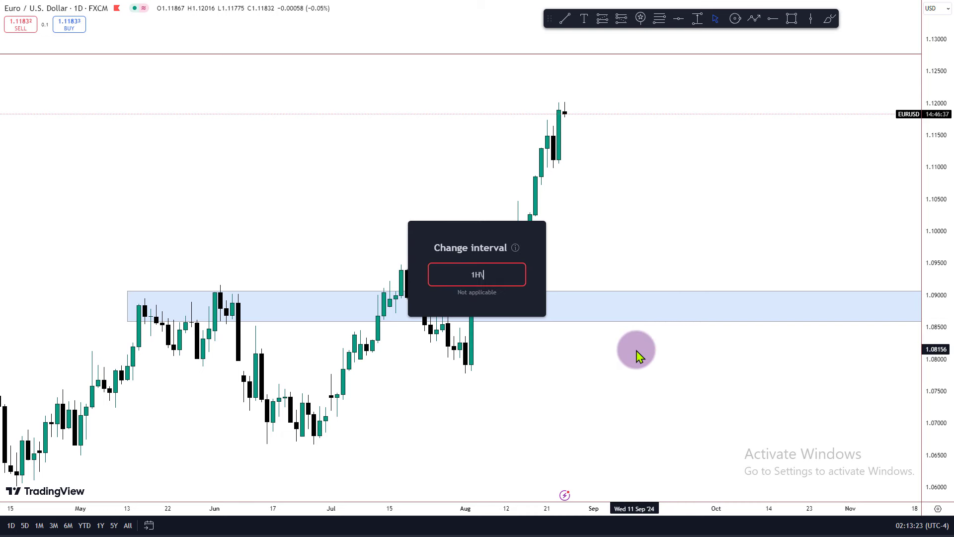
# - Apply the 1-hour interval and stretch the price scale to enlarge recent candles
pyautogui.press('BackSpace')
pyautogui.press('Return')
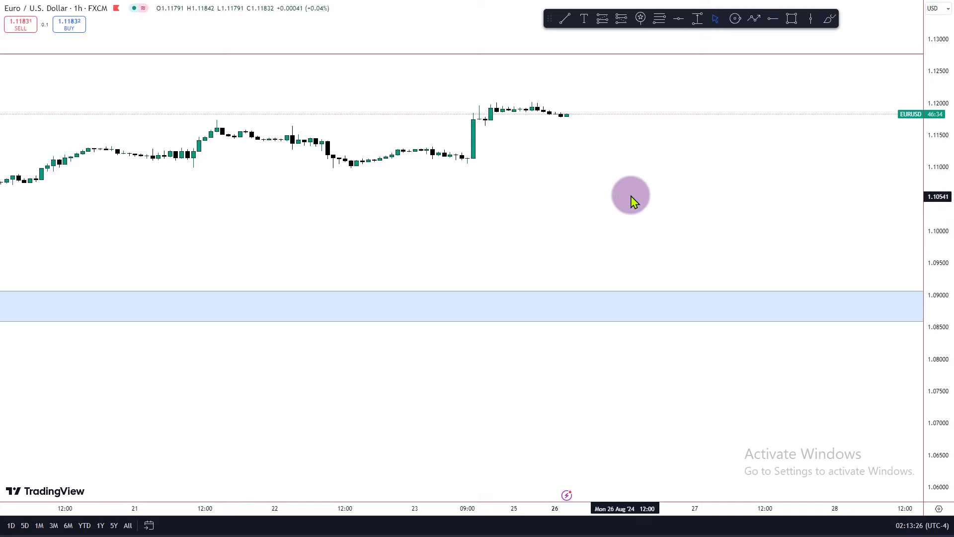
pyautogui.moveTo(917, 422); pyautogui.dragTo(839, 192)
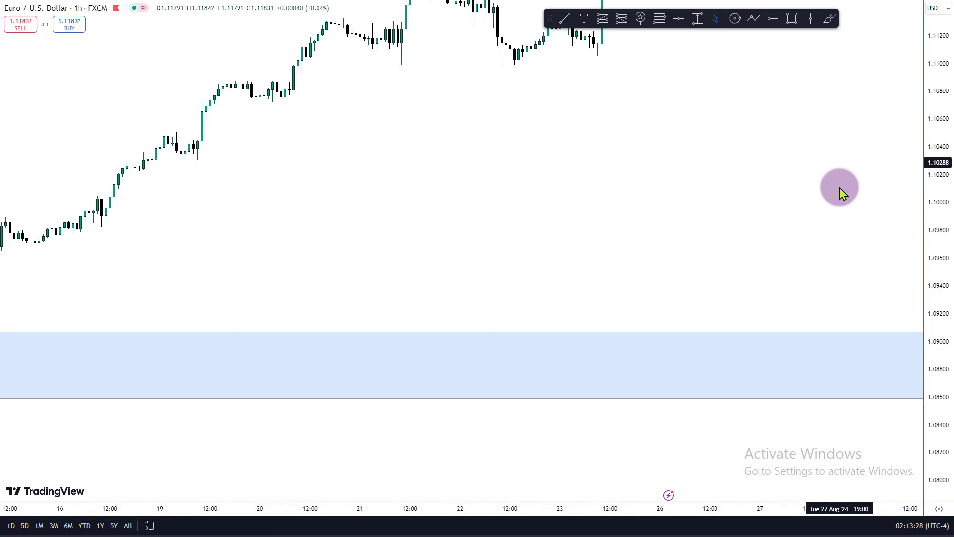
pyautogui.doubleClick(938, 396)
pyautogui.moveTo(937, 396); pyautogui.dragTo(819, 225)
pyautogui.scroll(-2, 820, 426)
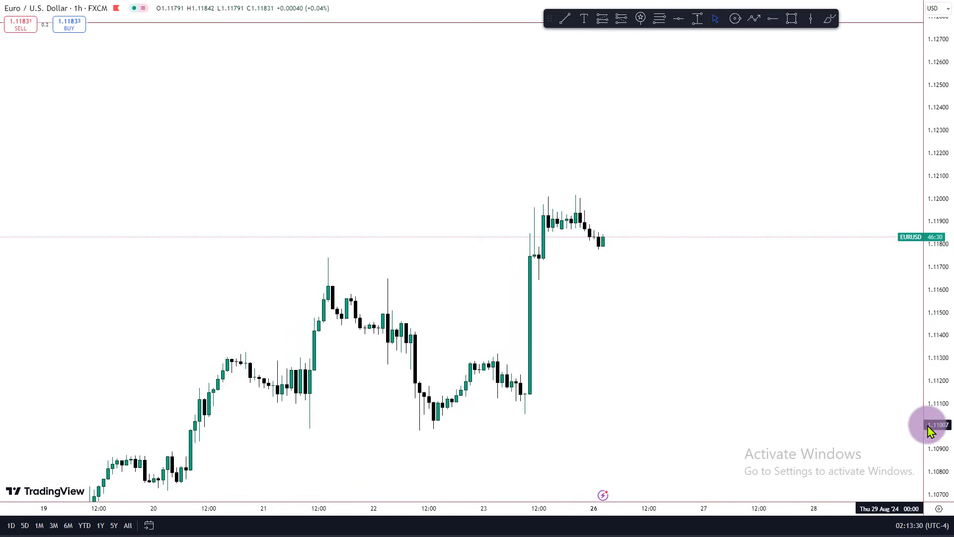
pyautogui.moveTo(931, 426); pyautogui.dragTo(816, 245)
# - Draw a short trend line along the consolidation high near 1.1201
pyautogui.click(556, 18)
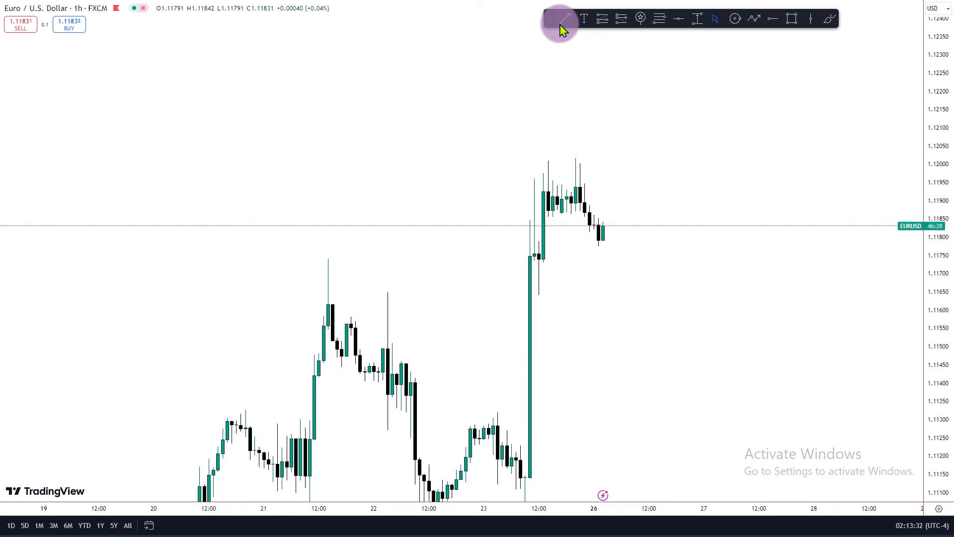
pyautogui.click(548, 160)
pyautogui.click(603, 160)
pyautogui.moveTo(567, 159)
pyautogui.mouseDown()
pyautogui.moveTo(567, 171)
pyautogui.moveTo(567, 159)
pyautogui.mouseUp()
# - Copy the top line down to the consolidation low near 1.1186
pyautogui.scroll(2, 739, 263)
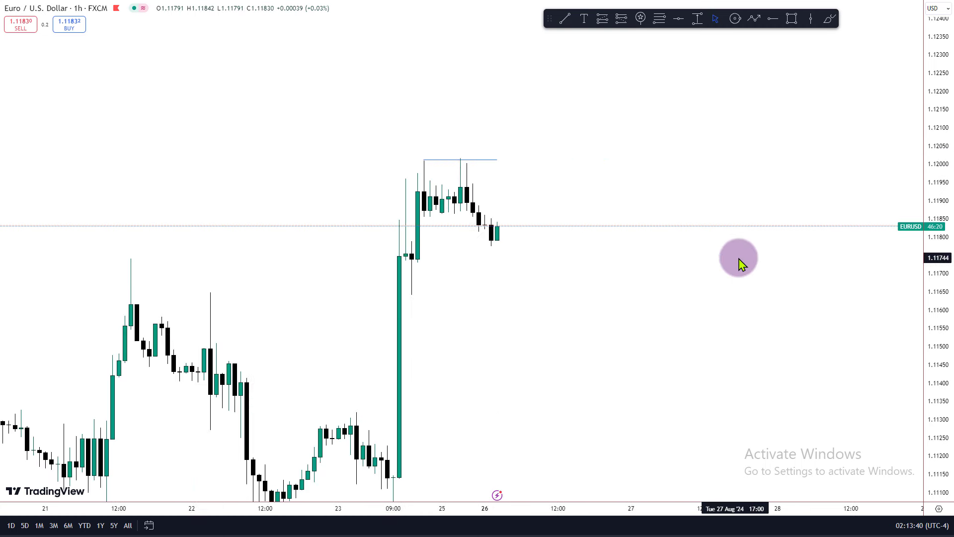
pyautogui.scroll(-1, 611, 243)
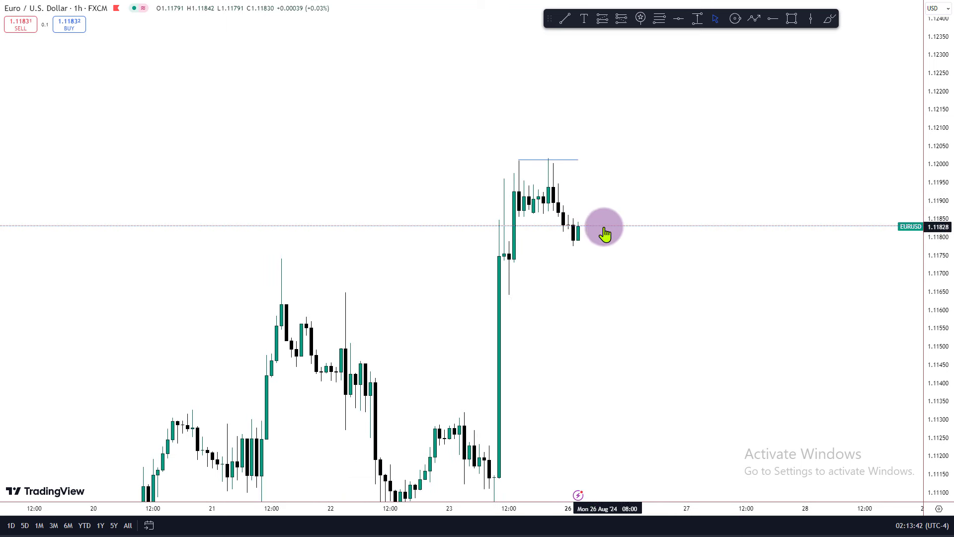
pyautogui.scroll(-2, 668, 248)
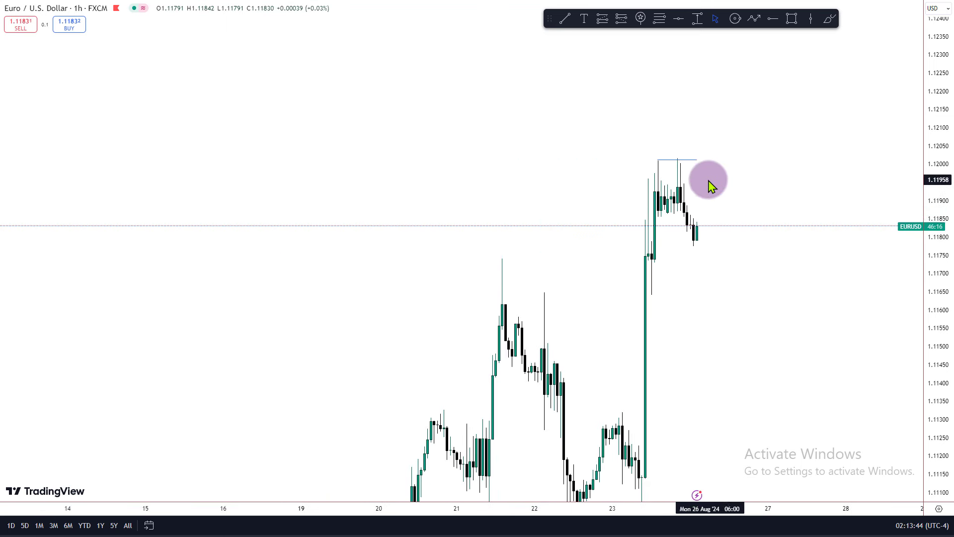
pyautogui.scroll(2, 716, 194)
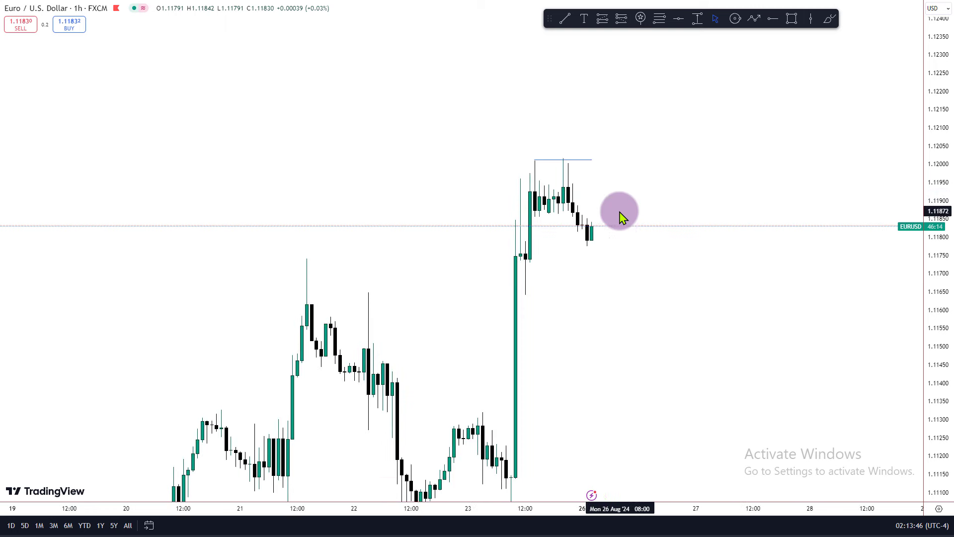
pyautogui.moveTo(939, 245); pyautogui.dragTo(939, 199)
pyautogui.scroll(2, 645, 185)
pyautogui.moveTo(646, 185); pyautogui.dragTo(755, 269)
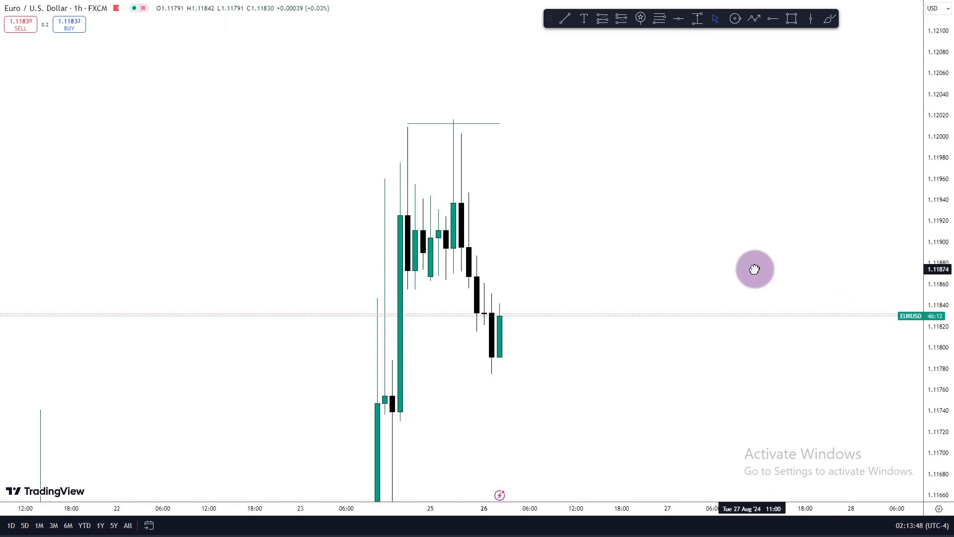
pyautogui.scroll(1, 515, 233)
pyautogui.moveTo(383, 124); pyautogui.dragTo(411, 279)
pyautogui.click(430, 205)
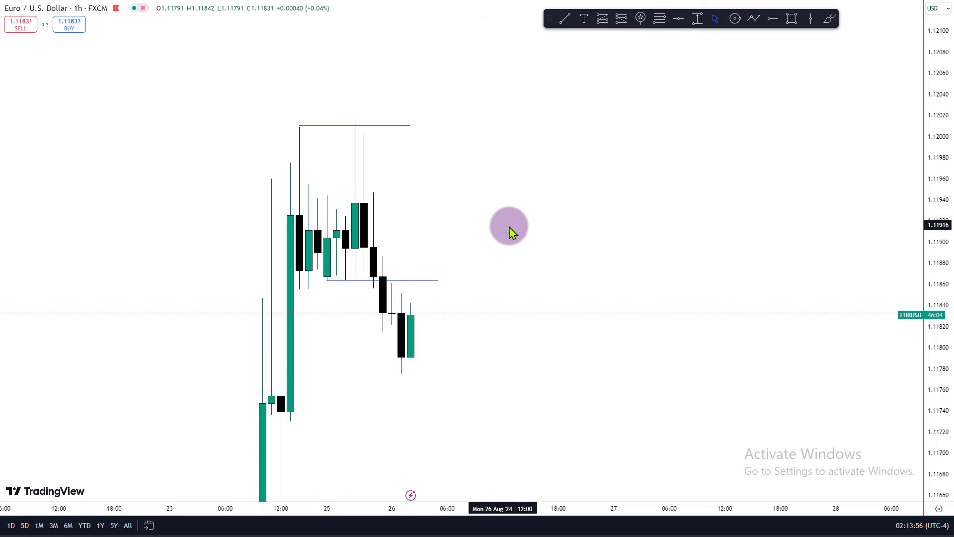
pyautogui.moveTo(512, 231); pyautogui.dragTo(796, 186)
pyautogui.moveTo(938, 149); pyautogui.dragTo(938, 309)
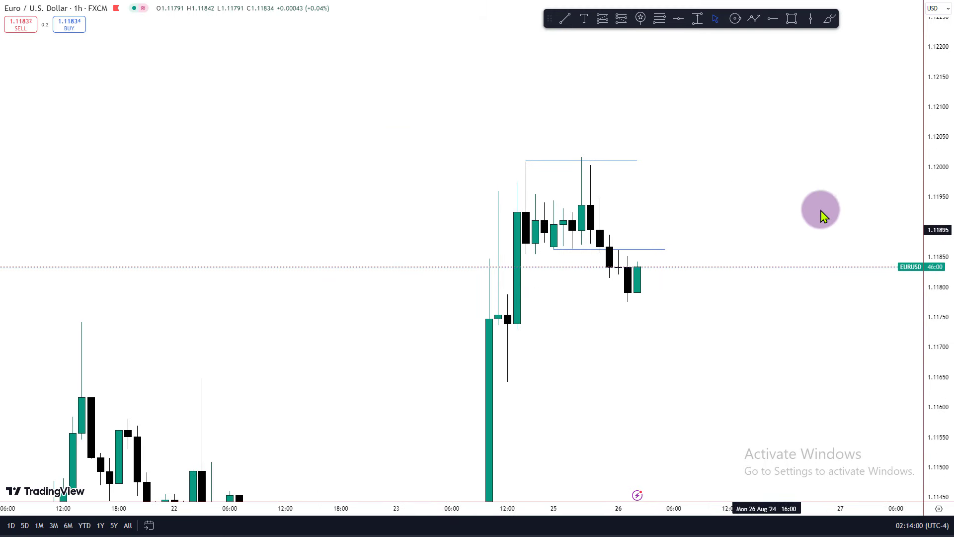
pyautogui.moveTo(944, 219); pyautogui.dragTo(882, 328)
pyautogui.scroll(-3, 881, 328)
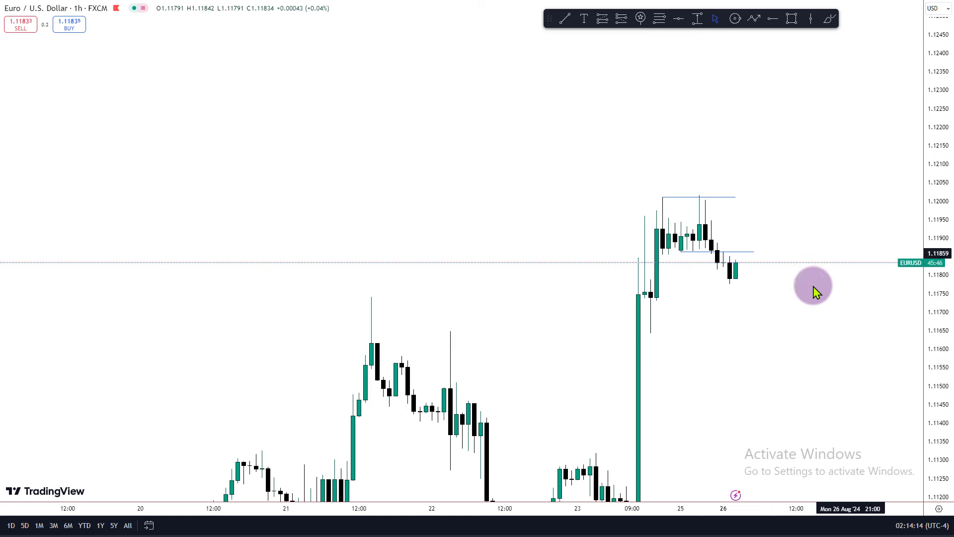
# - Zoom the hourly chart out until the demand zone is visible
pyautogui.scroll(-5, 939, 375)
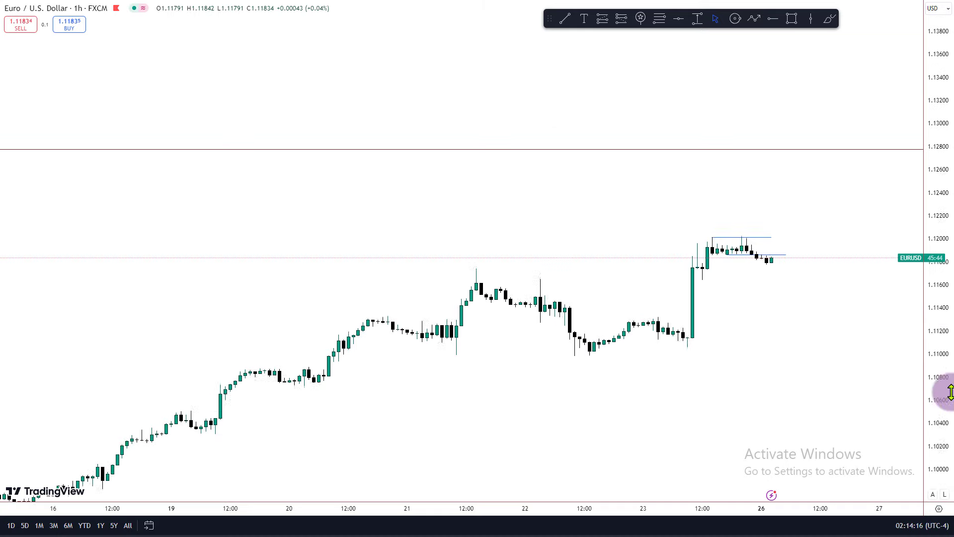
pyautogui.moveTo(876, 403); pyautogui.dragTo(837, 282)
pyautogui.moveTo(948, 121); pyautogui.dragTo(876, 279)
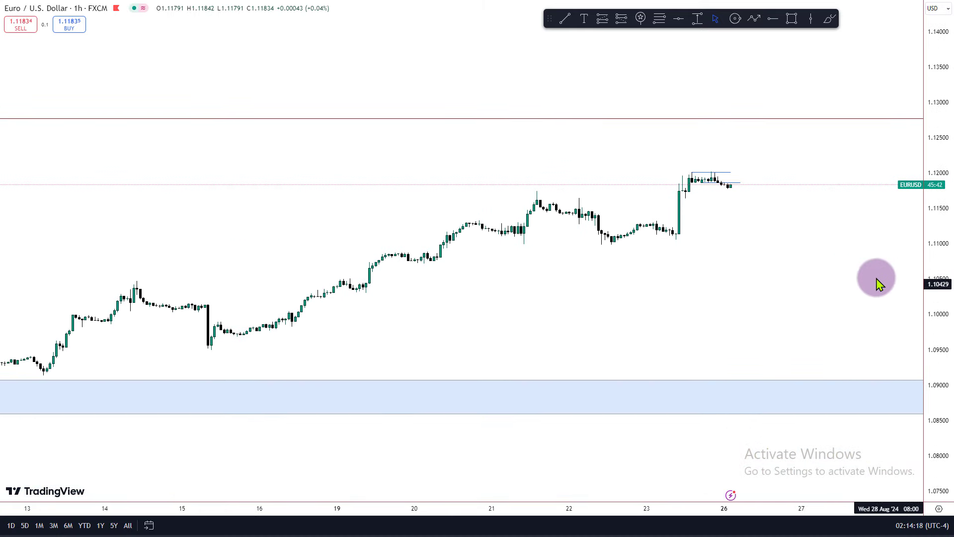
# - Exit the browser's full-screen view
pyautogui.moveTo(516, 40)
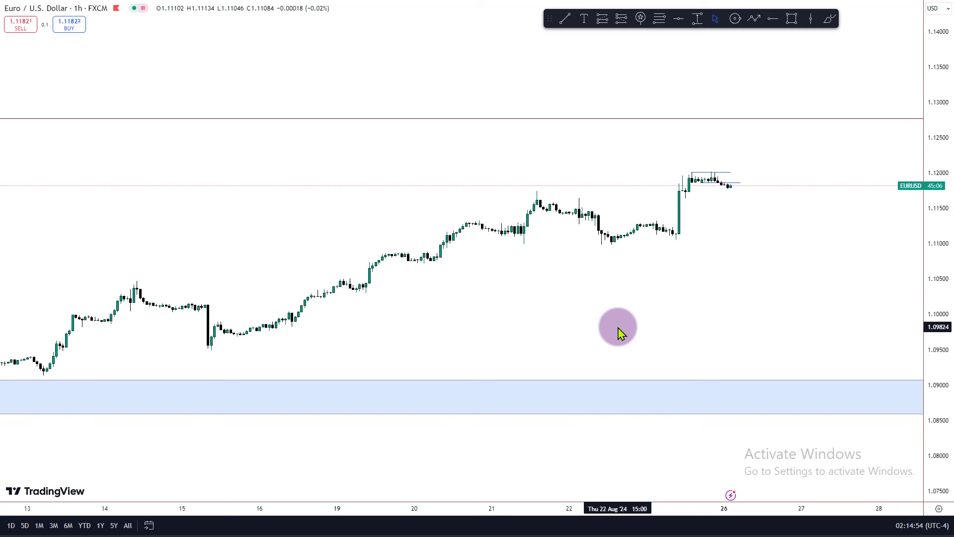
pyautogui.moveTo(403, 5)
pyautogui.click(478, 50)
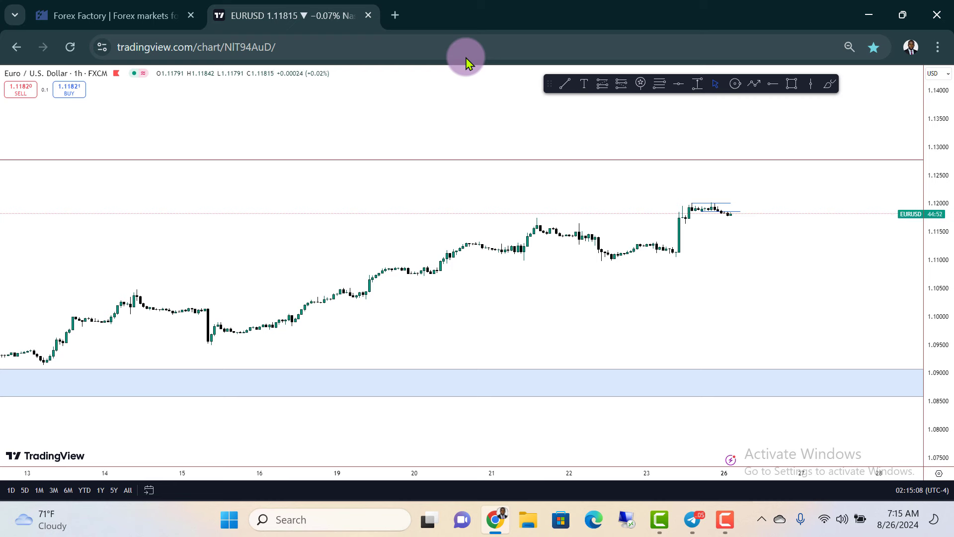
# - Open elitetradersprogram.com in a new browser tab
pyautogui.click(395, 17)
pyautogui.write('elitetradersprogram.com')
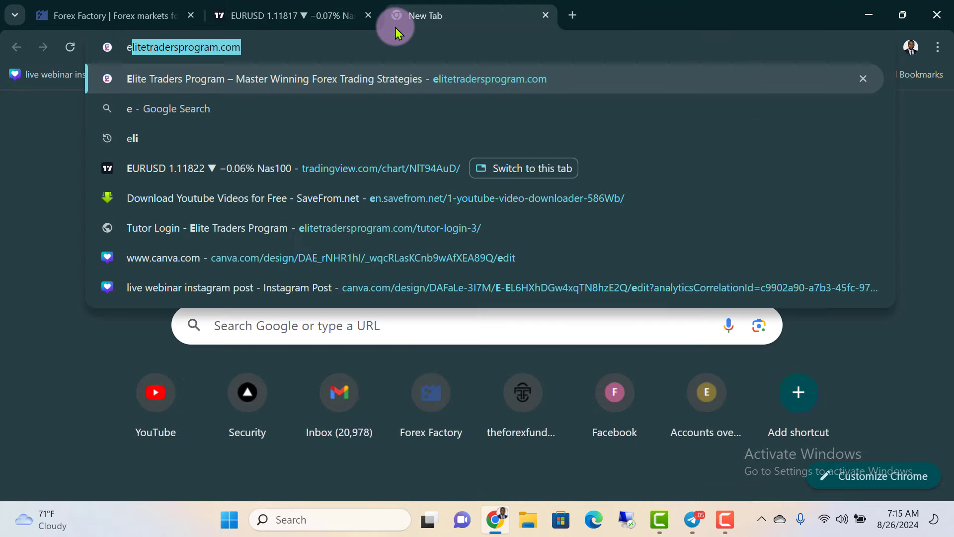
pyautogui.click(396, 70)
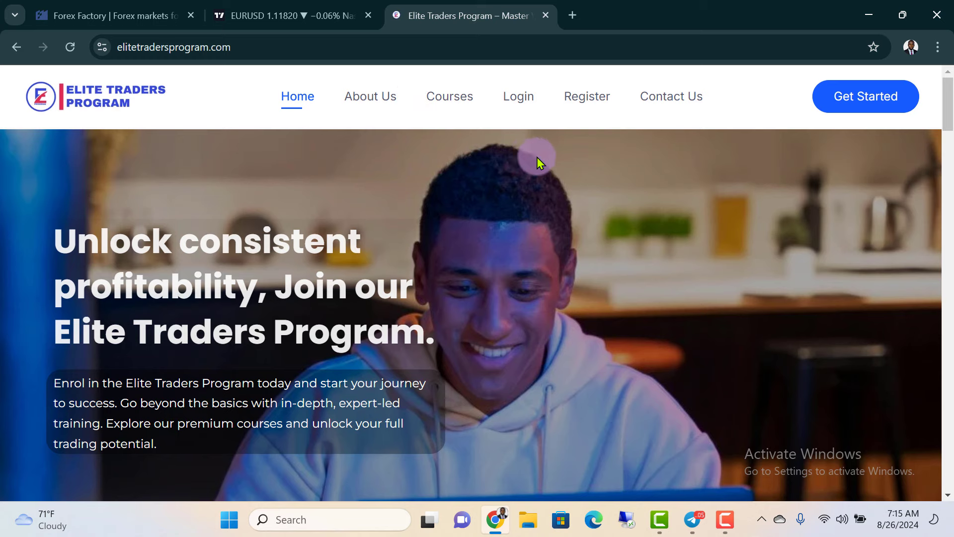
# - Browse the site's course listings, then return to the EUR/USD chart tab
pyautogui.scroll(-6, 530, 167)
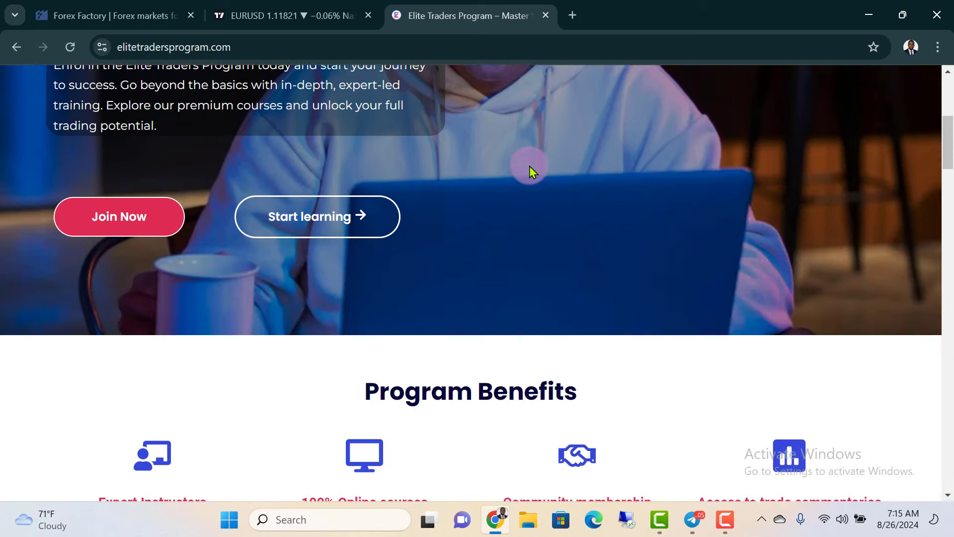
pyautogui.scroll(-10, 529, 166)
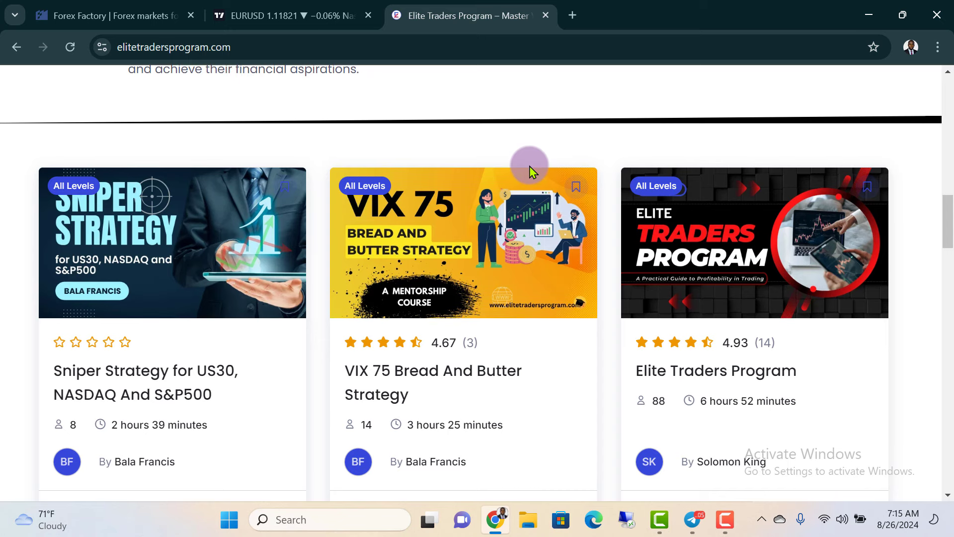
pyautogui.scroll(-1, 529, 166)
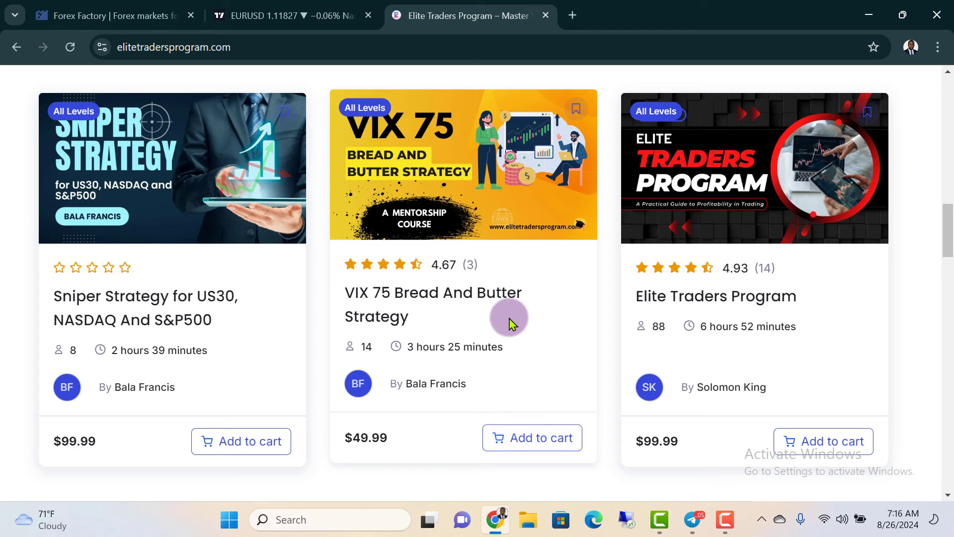
pyautogui.scroll(-2, 634, 257)
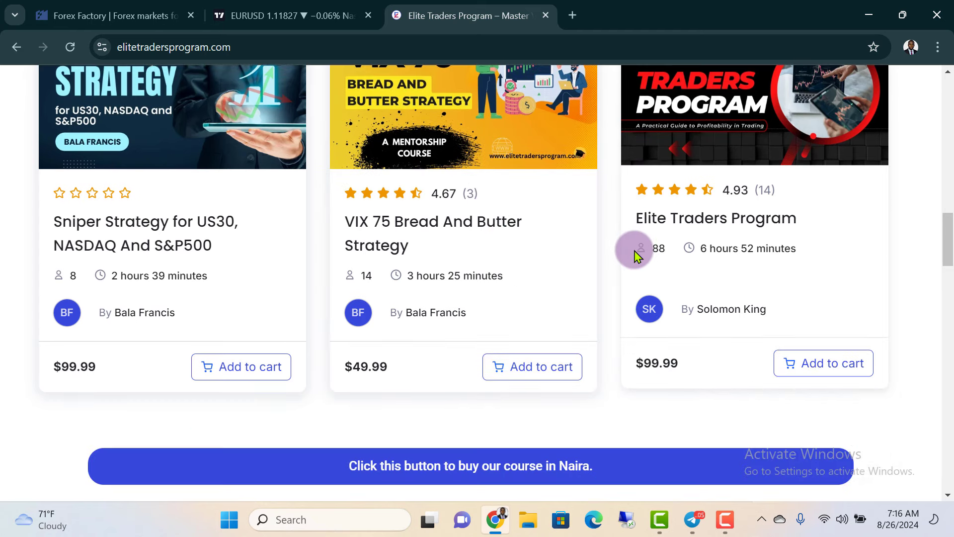
pyautogui.scroll(-2, 635, 257)
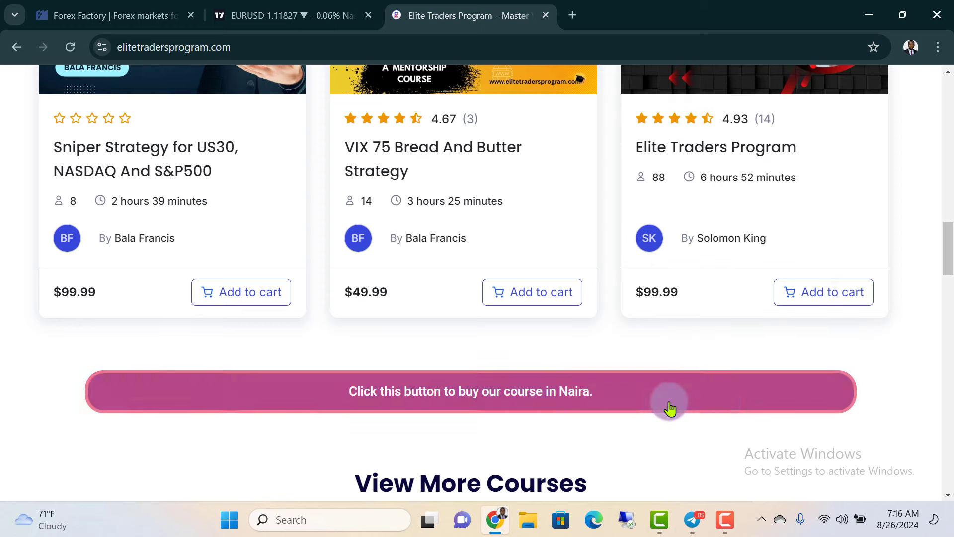
pyautogui.scroll(6, 689, 380)
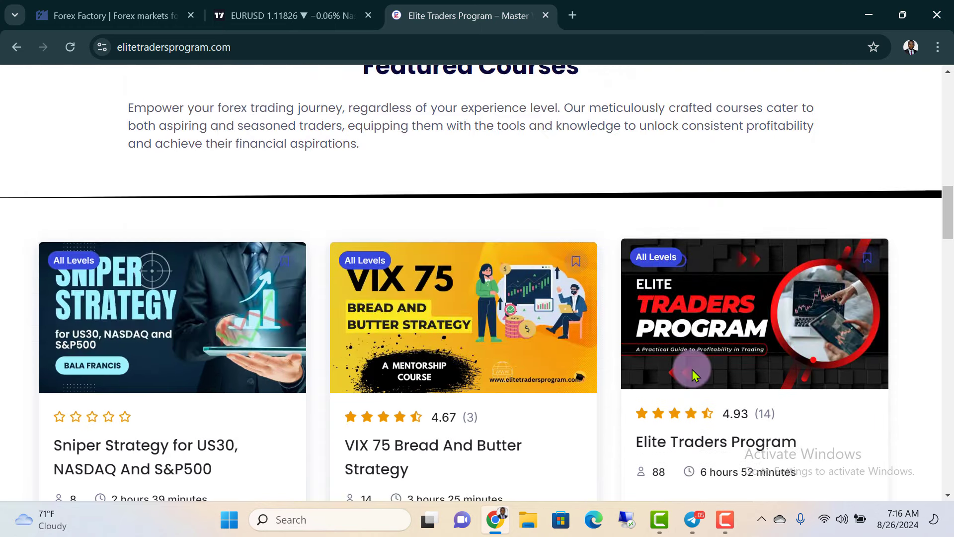
pyautogui.scroll(-10, 917, 358)
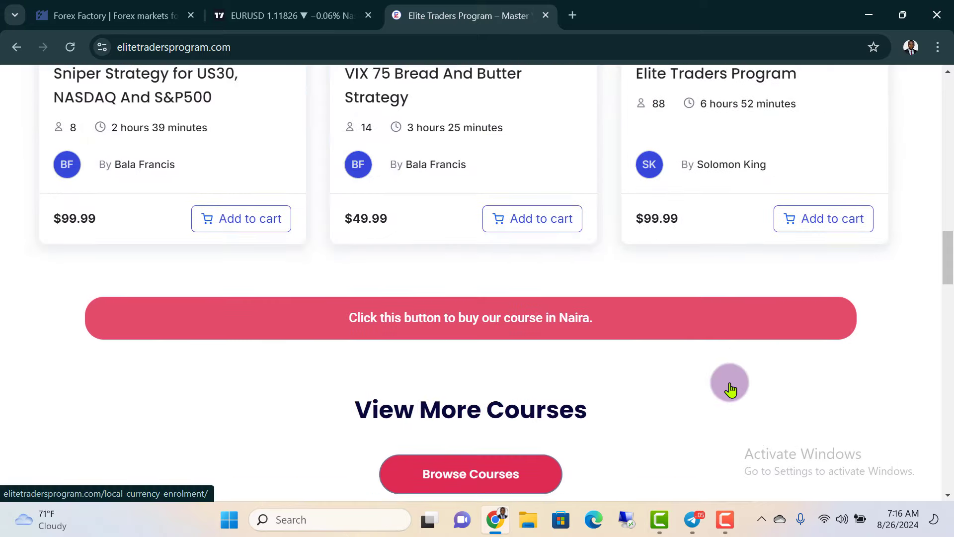
pyautogui.scroll(10, 708, 264)
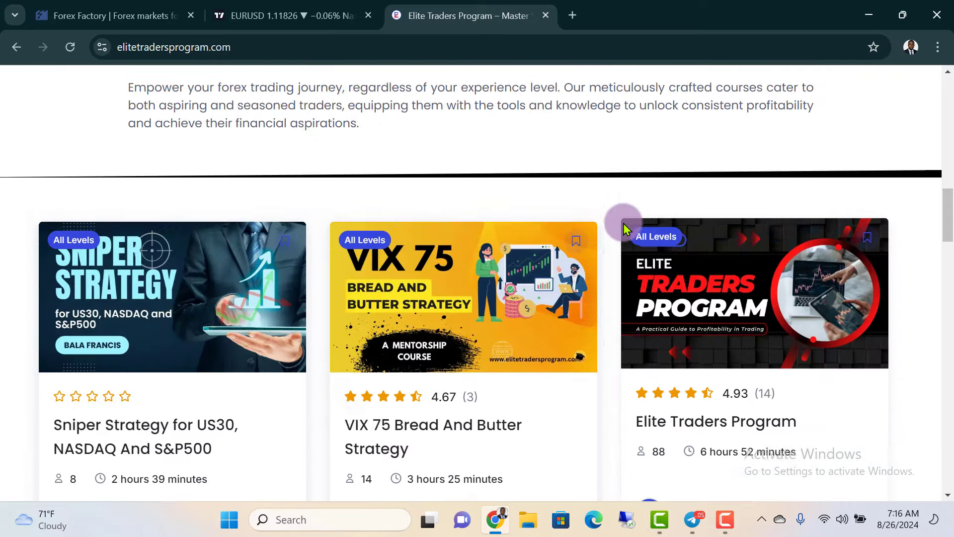
pyautogui.scroll(7, 574, 207)
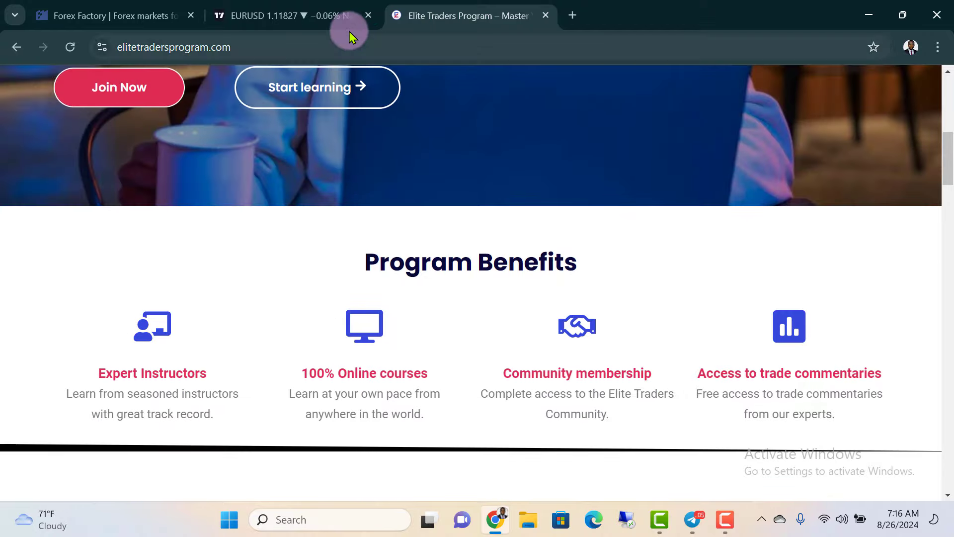
pyautogui.click(323, 15)
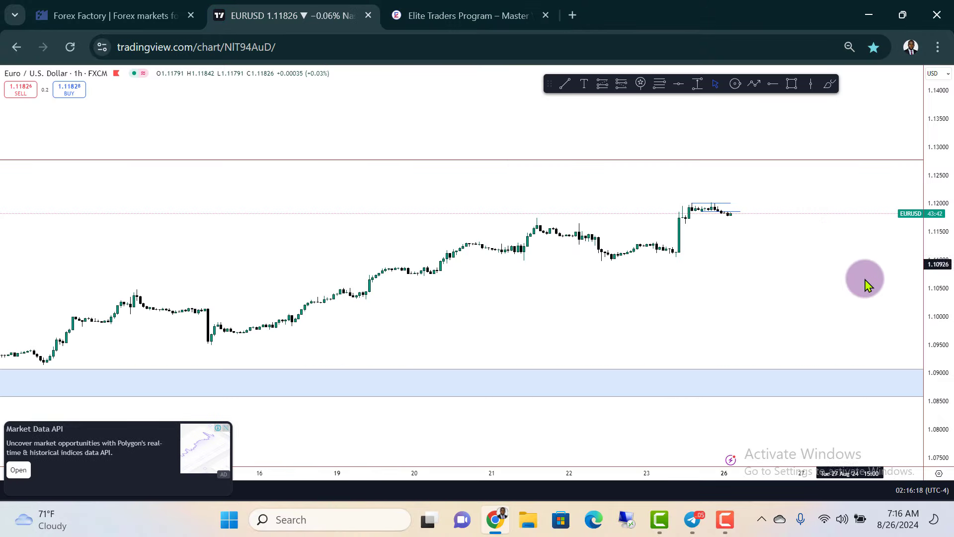